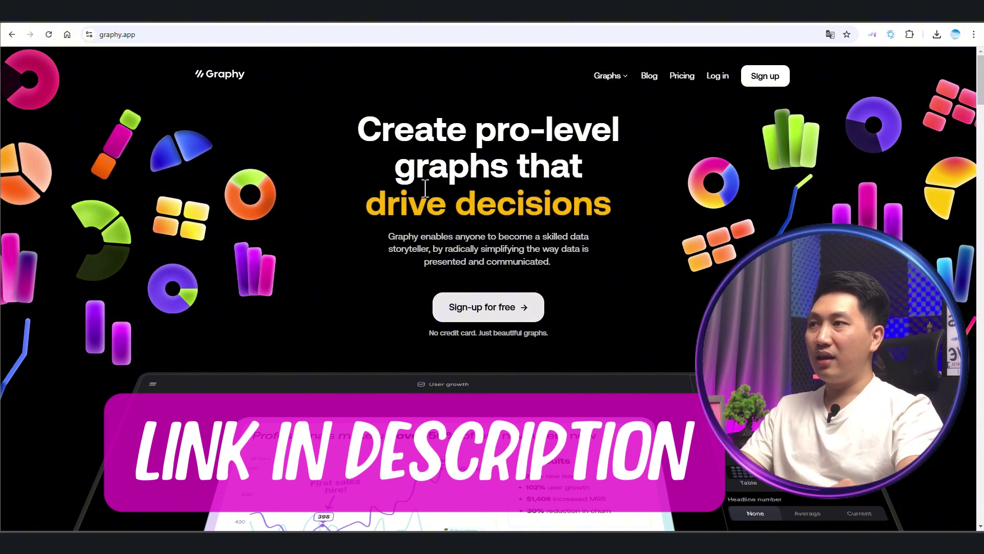
Scroll up and down through the Graphy landing page to look it over
scroll(865, 186, "down", 2)
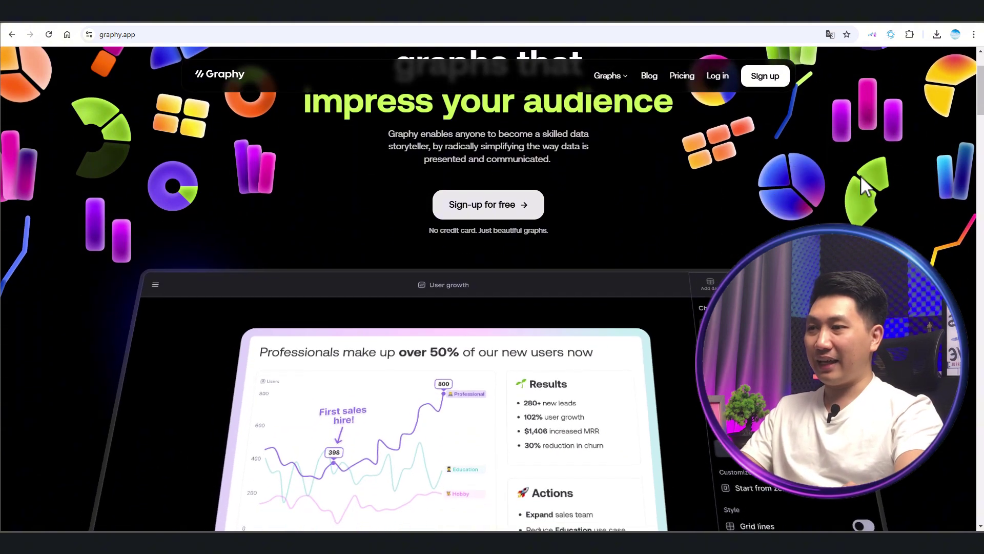
scroll(861, 176, "down", 2)
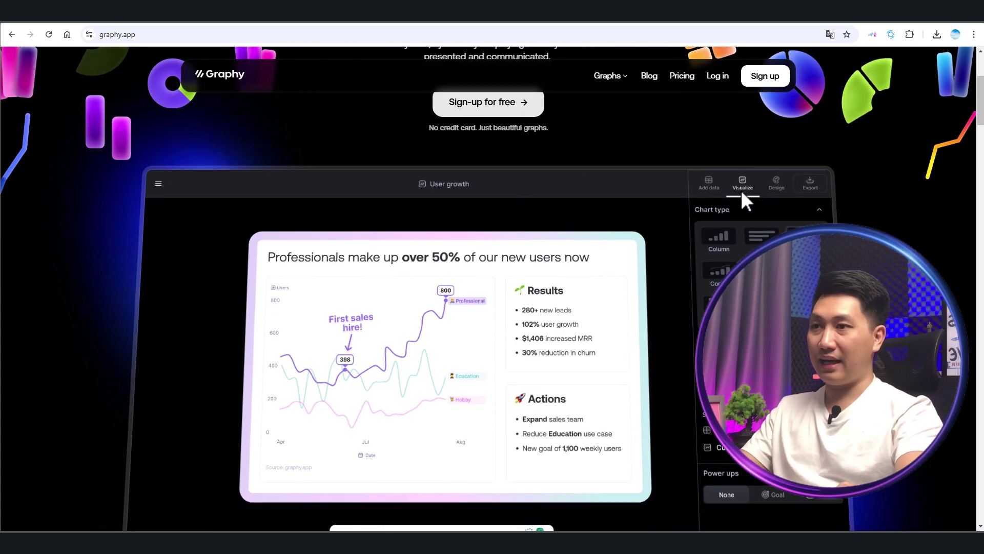
scroll(706, 198, "down", 2)
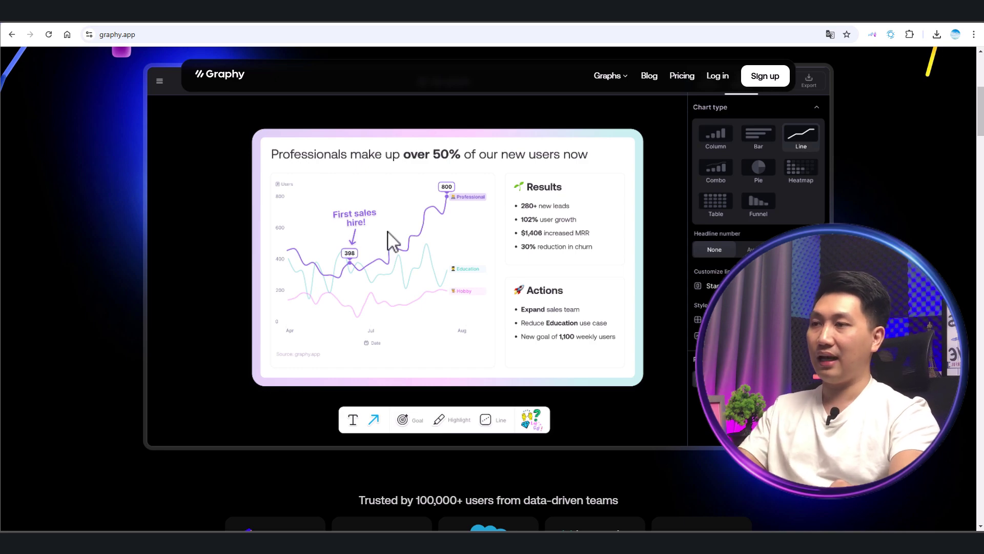
scroll(538, 226, "down", 4)
scroll(556, 218, "down", 5)
scroll(556, 218, "down", 2)
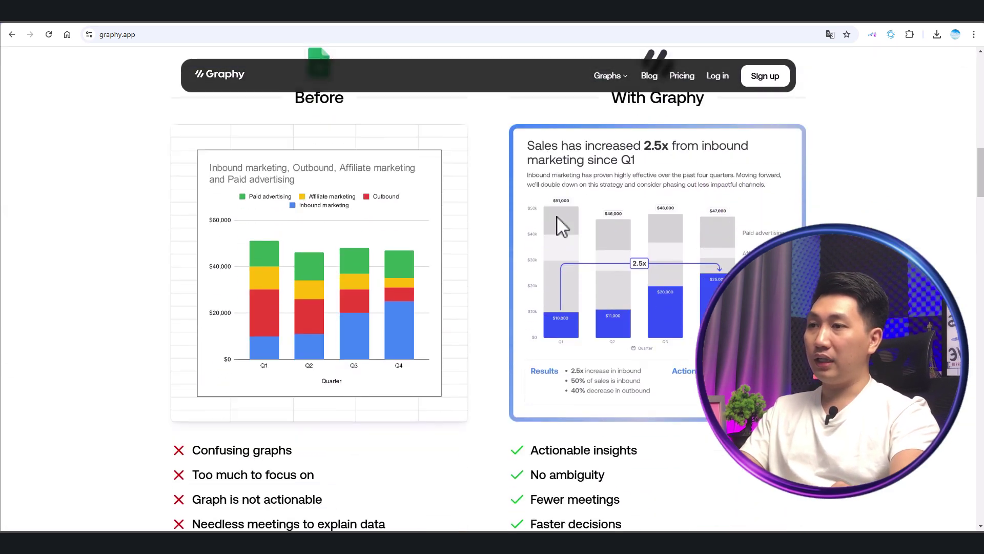
scroll(556, 216, "down", 1)
scroll(557, 217, "up", 1)
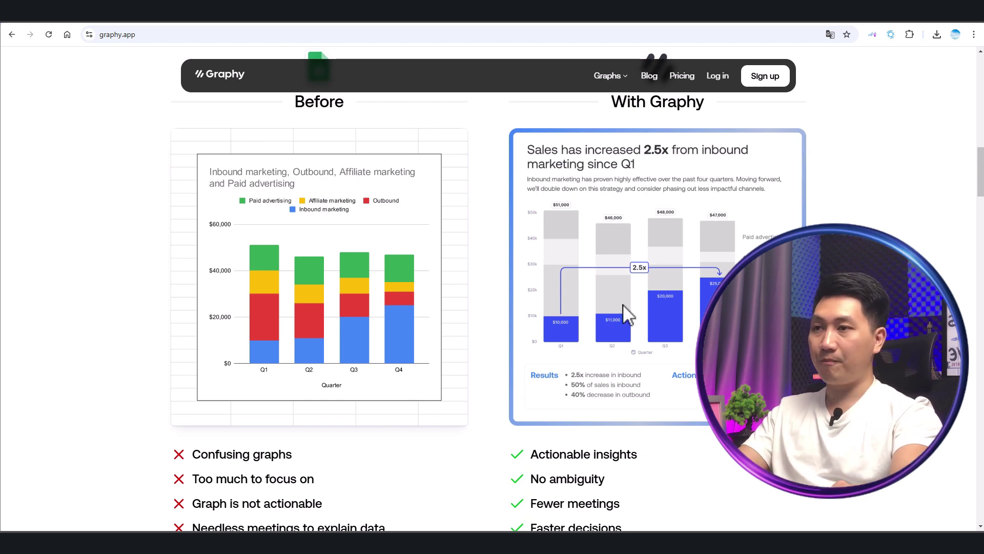
scroll(623, 304, "up", 1)
scroll(623, 304, "down", 1)
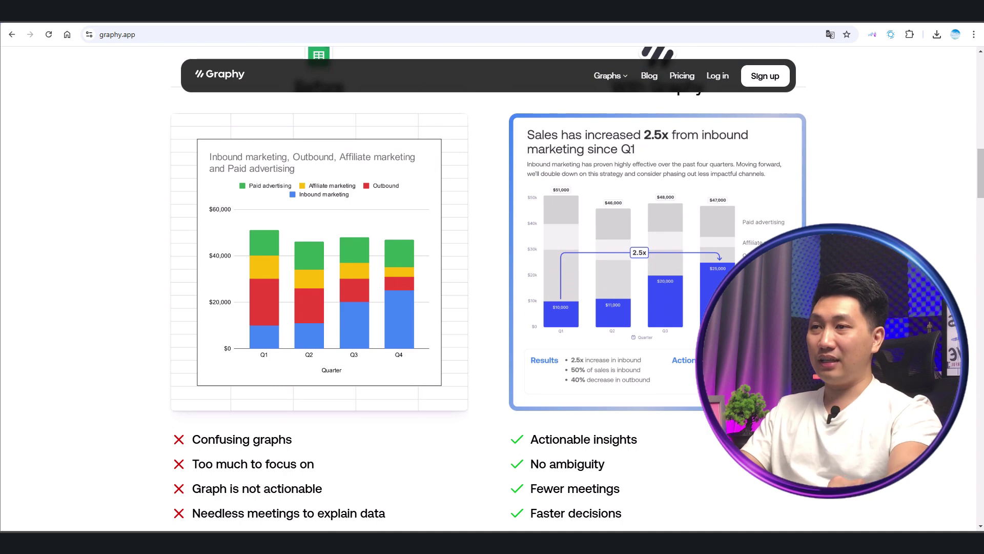
scroll(489, 287, "up", 1)
scroll(489, 288, "up", 1)
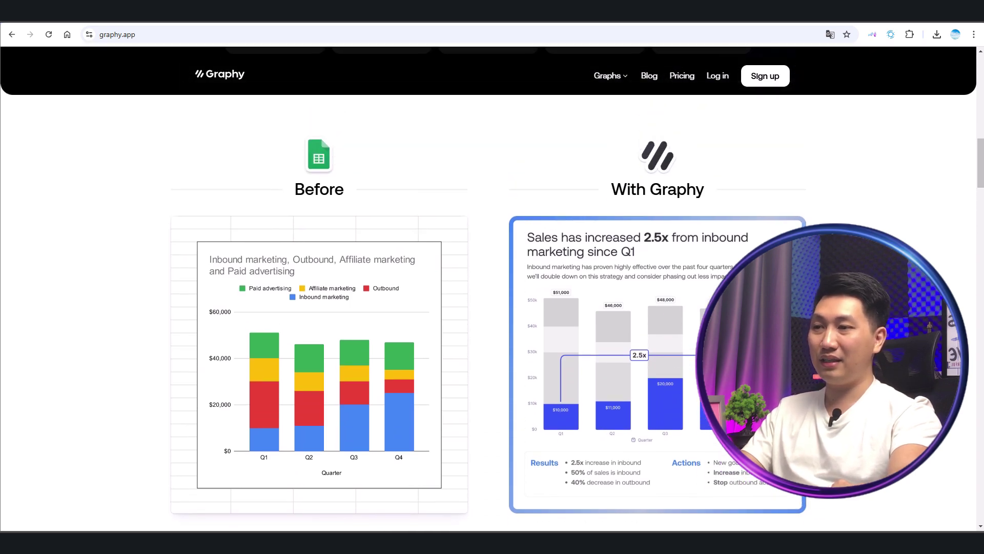
scroll(489, 287, "down", 1)
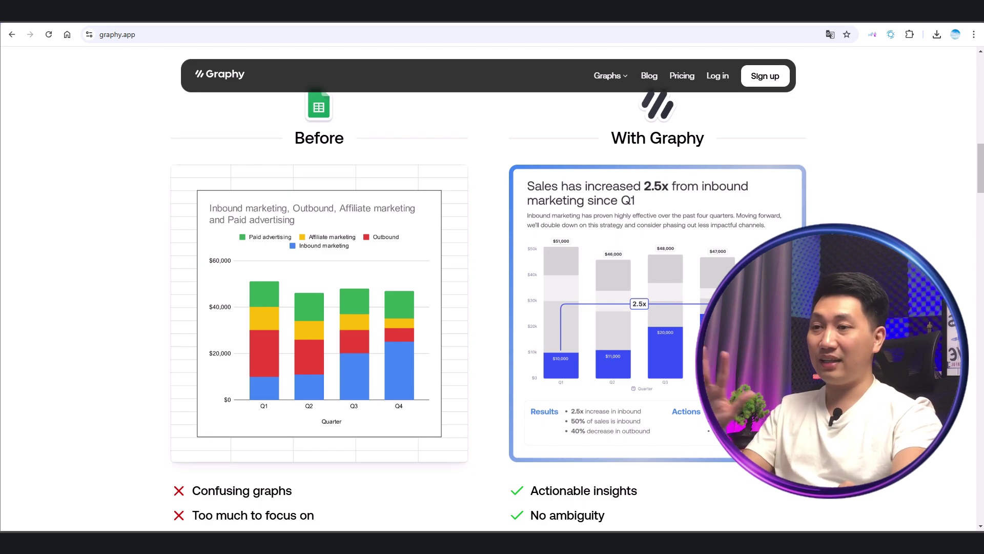
scroll(492, 287, "down", 8)
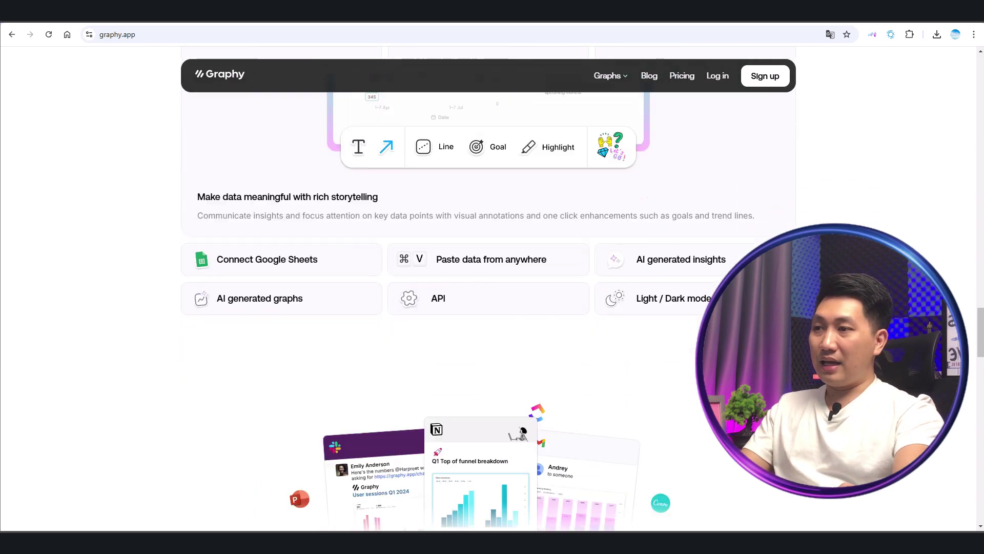
scroll(493, 287, "down", 6)
scroll(492, 287, "down", 8)
scroll(492, 287, "up", 6)
scroll(725, 152, "up", 10)
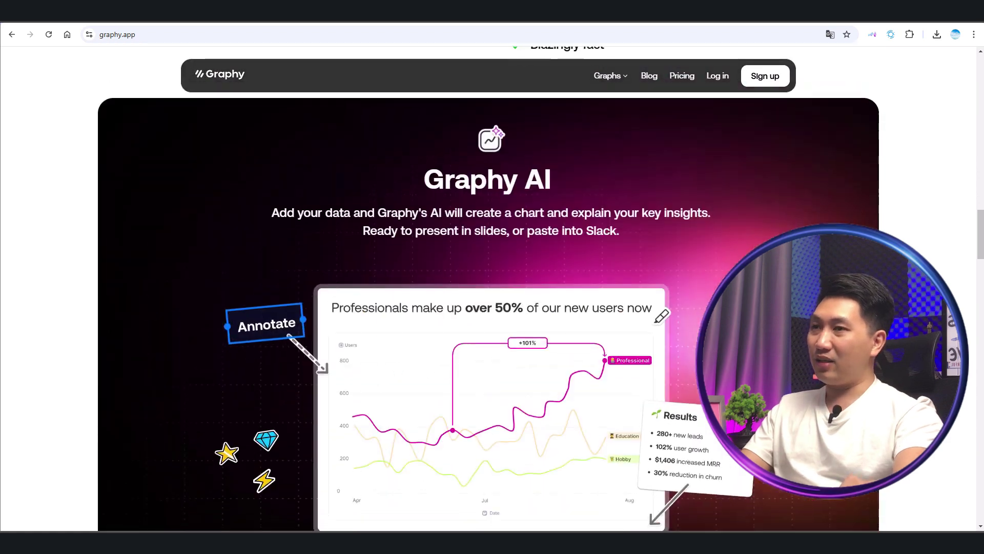
scroll(724, 151, "up", 10)
scroll(724, 151, "up", 2)
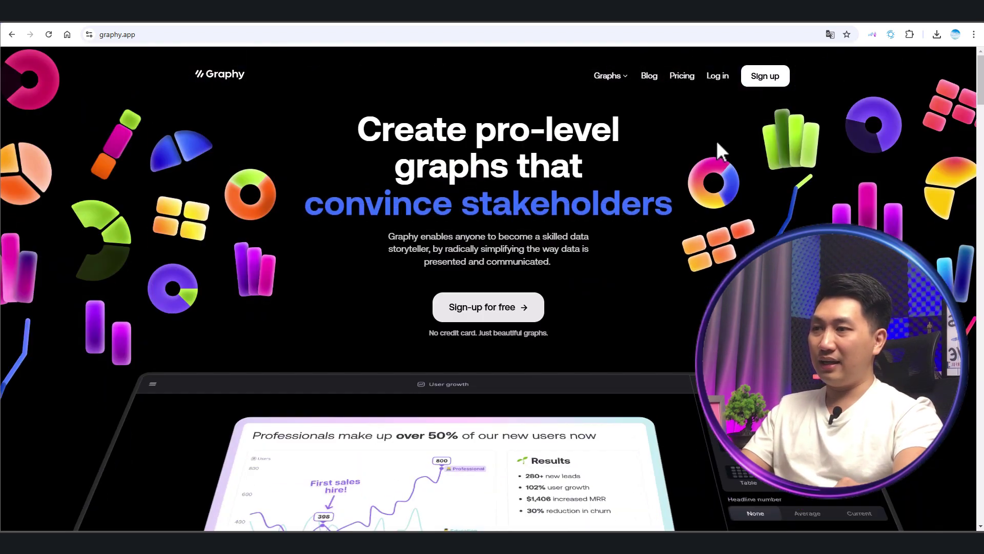
Sign up to reach the chart editor and create a new chart from the Column example
left_click(500, 315)
left_click(530, 229)
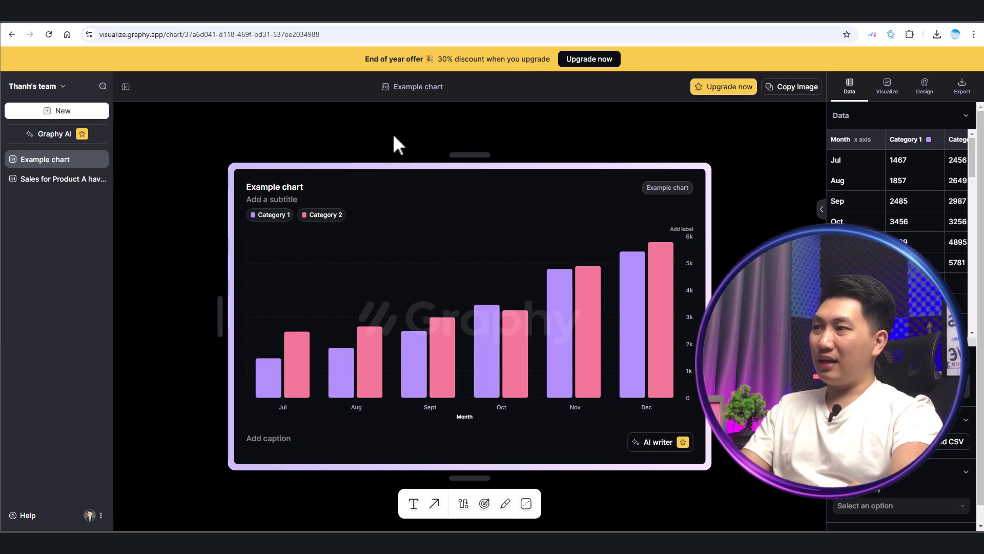
left_click(64, 114)
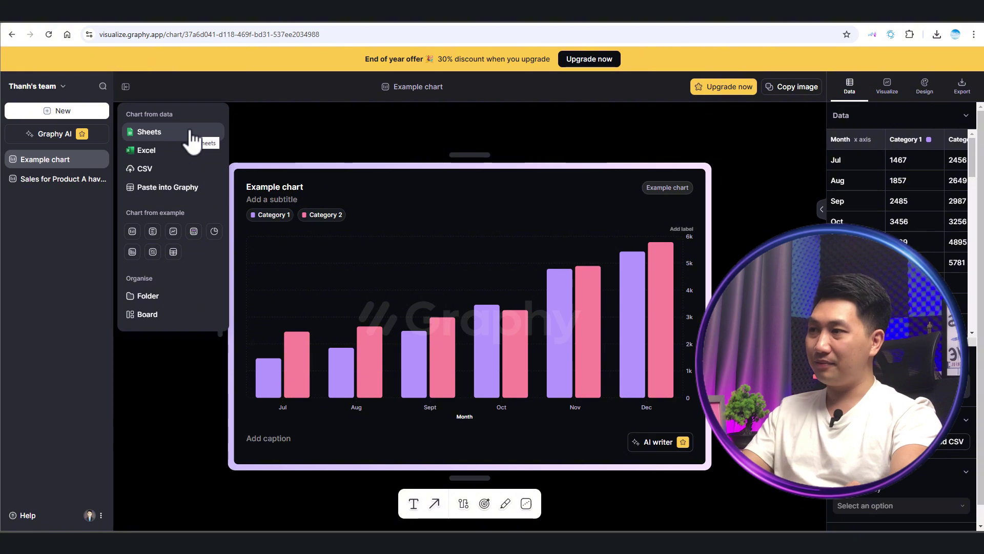
left_click(133, 233)
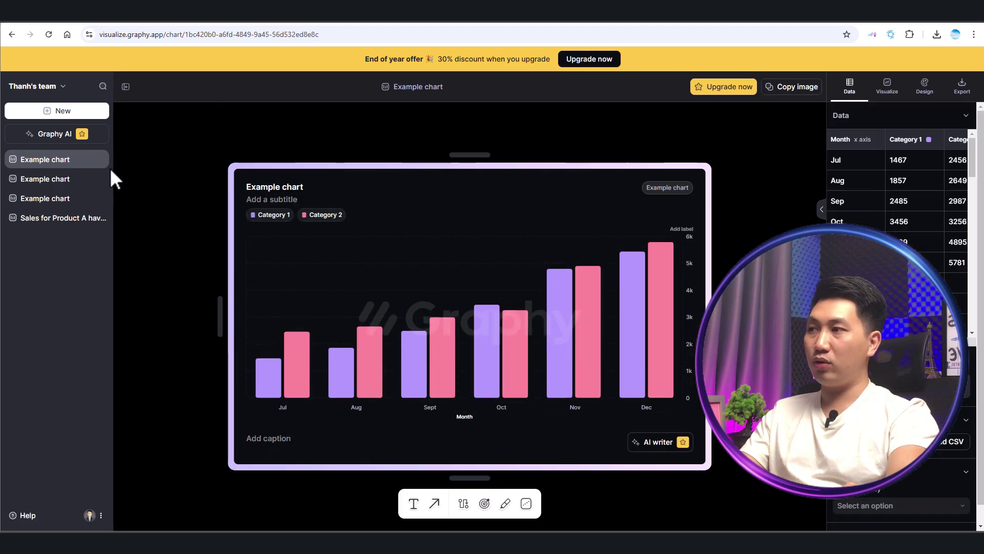
Import the quarterly Doanh số and Chi phí Excel file as a new Sheet1 chart
left_click(84, 111)
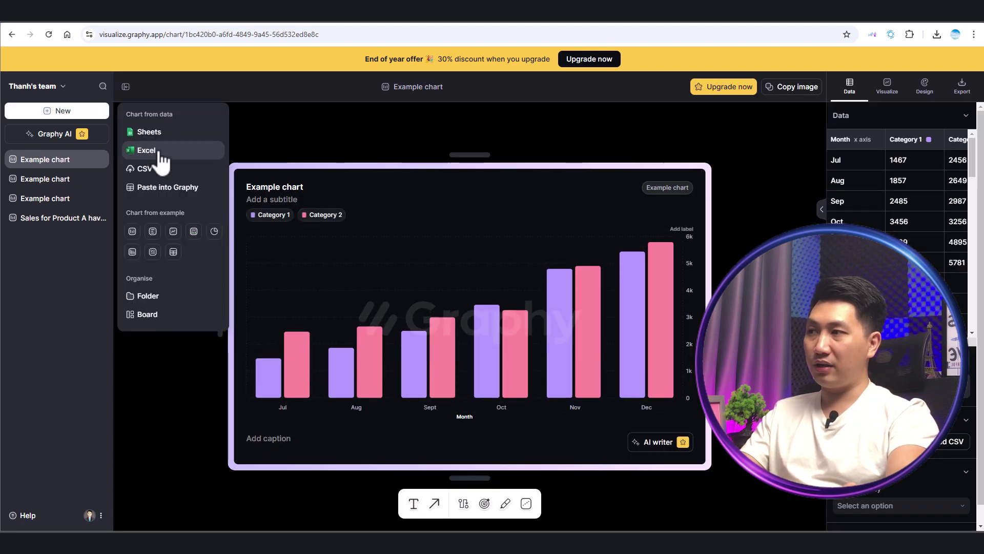
left_click(162, 152)
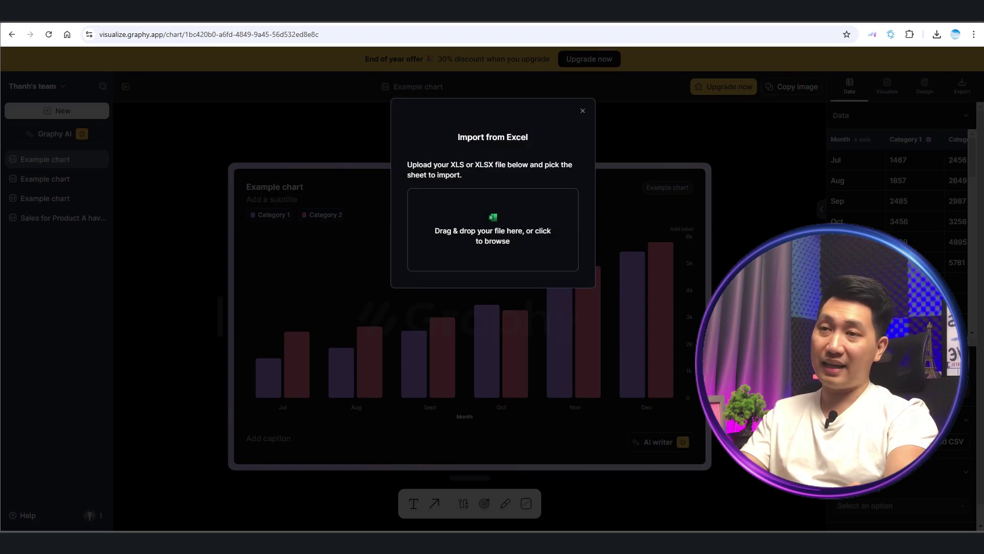
left_click_drag(685, 197, 528, 225)
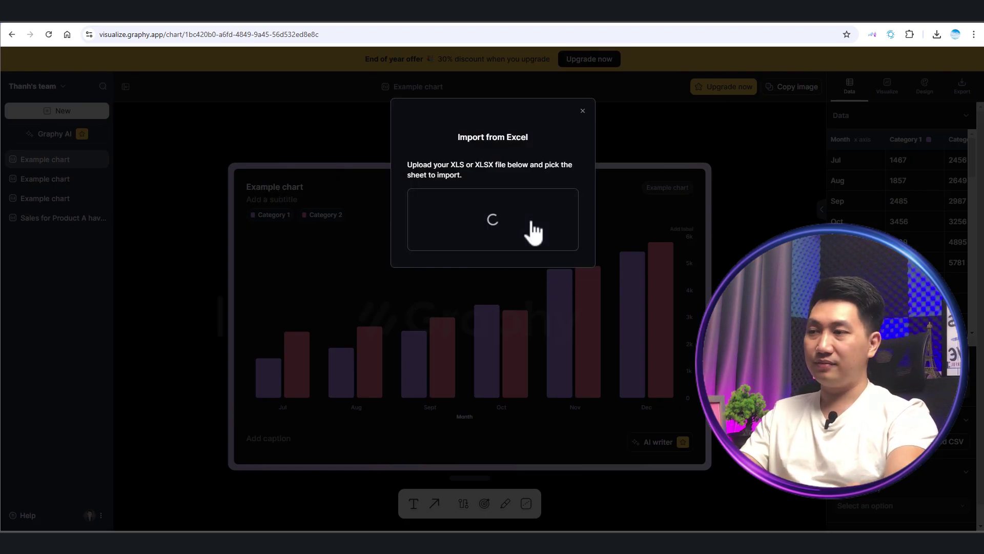
left_click(535, 210)
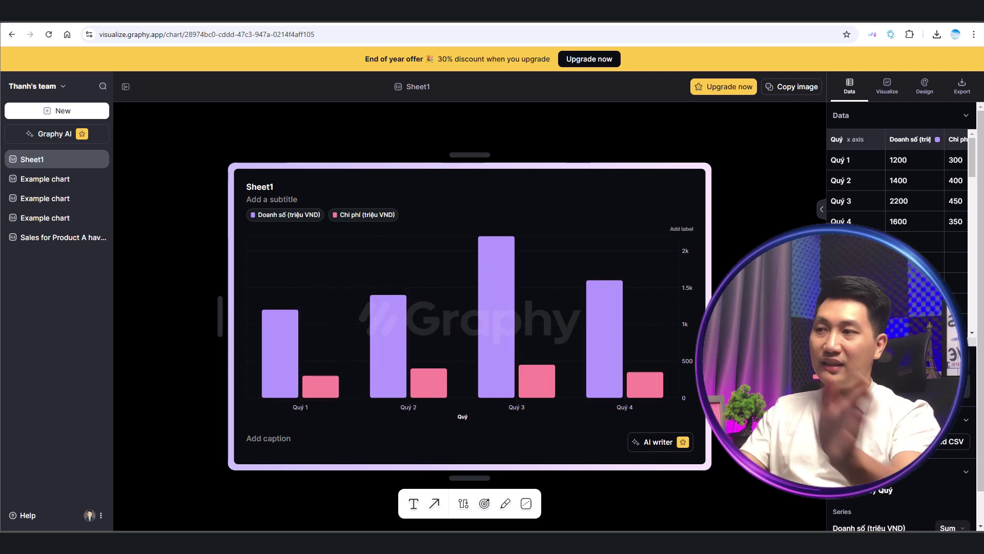
Change the Quý 1 Doanh số cell in the data table from 1200 to 1000
left_click(820, 209)
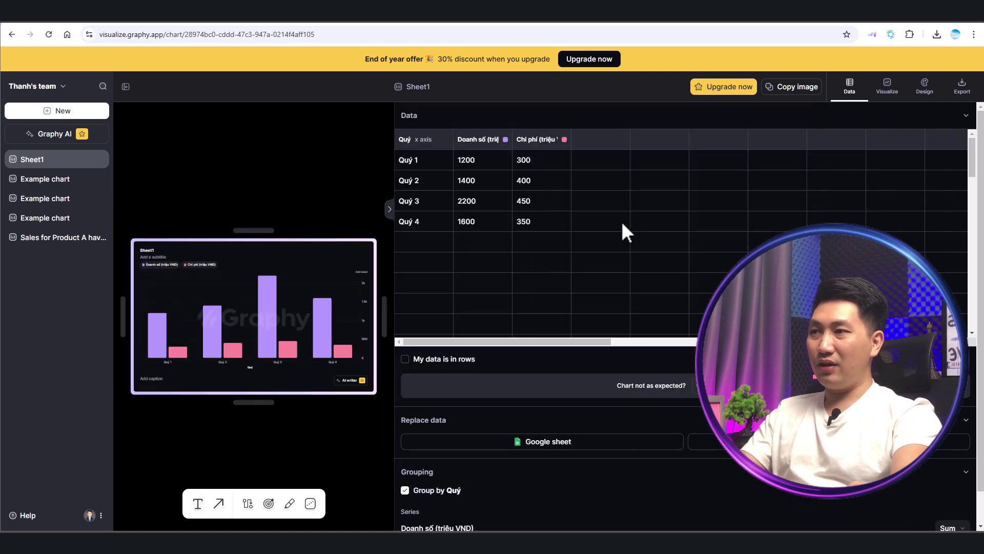
left_click(390, 209)
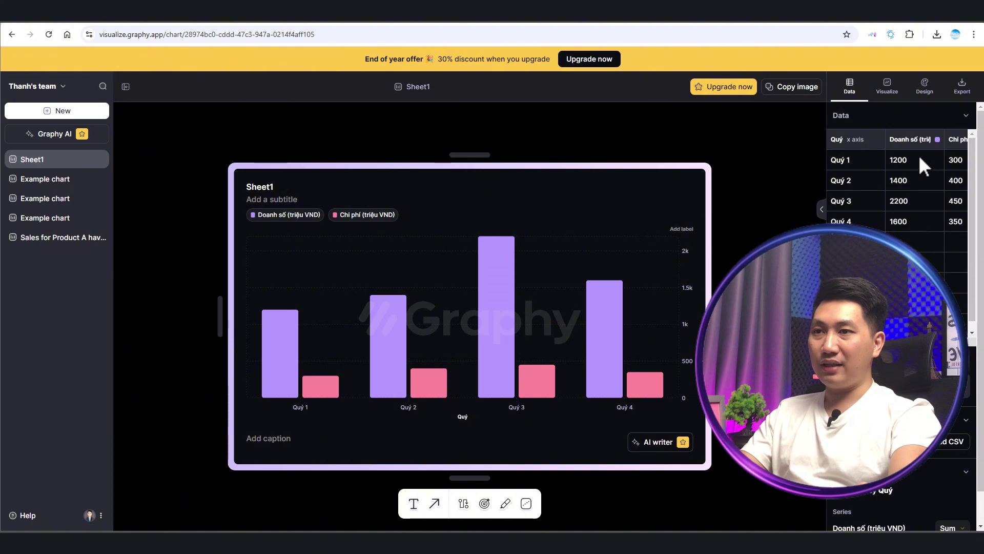
left_click(894, 160)
key("BackSpace")
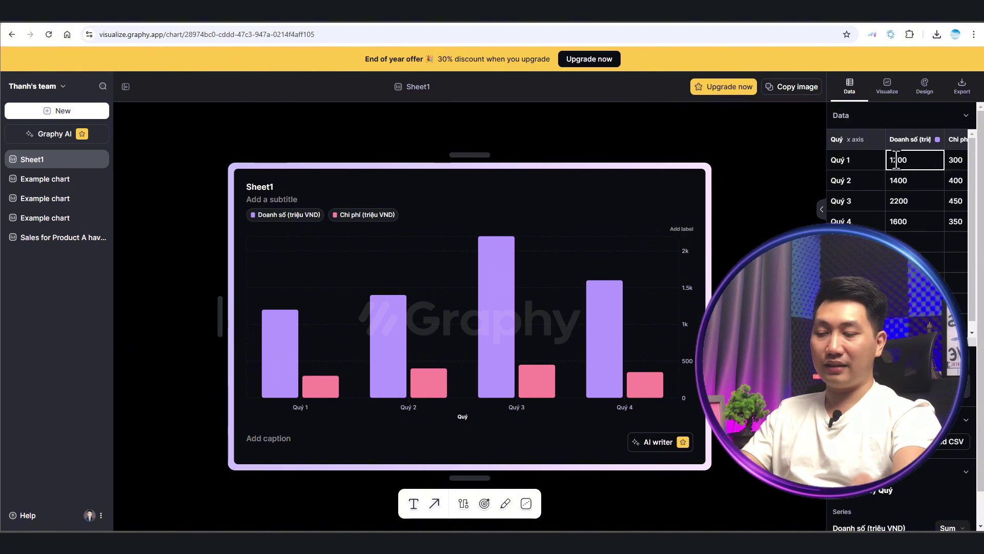
type("0")
key("Return")
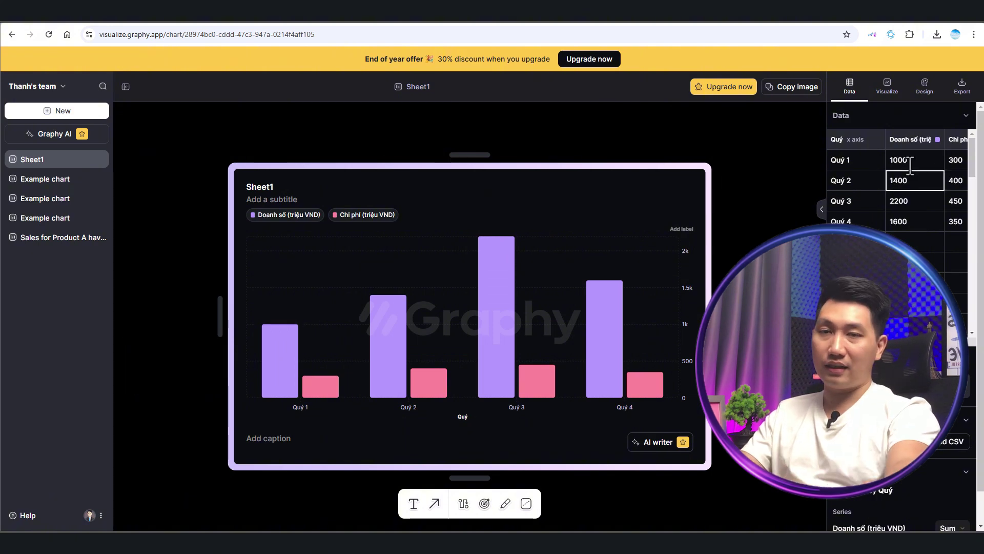
scroll(923, 184, "down", 5)
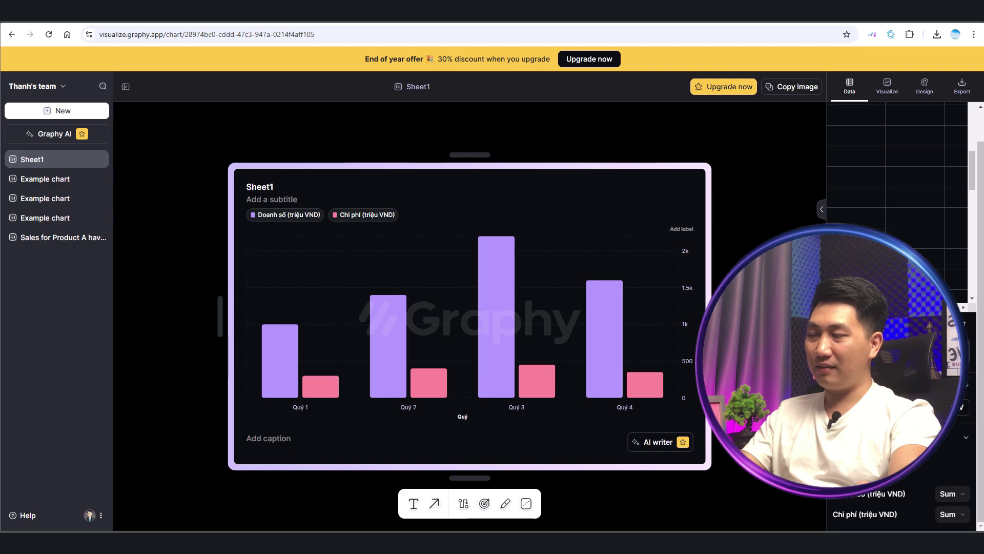
mouse_move(497, 361)
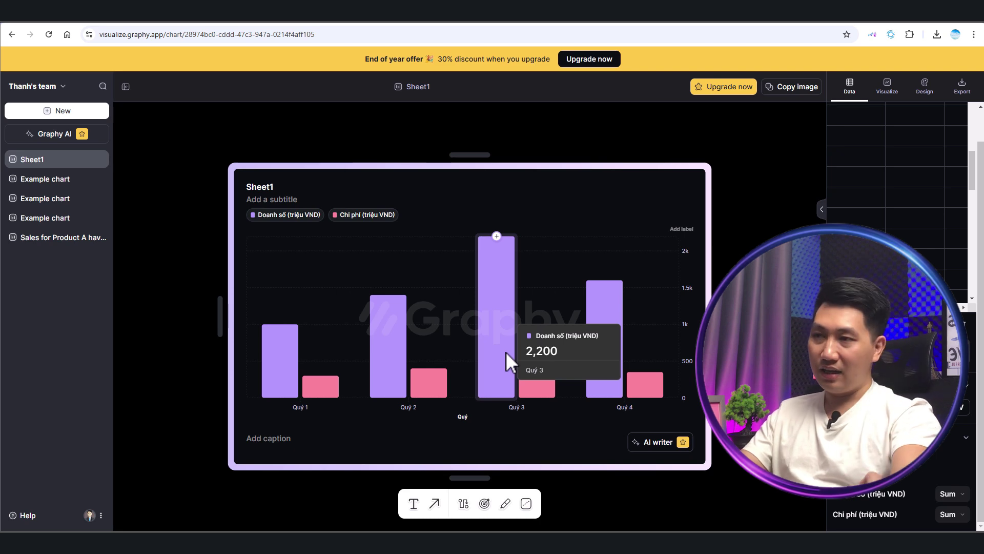
Stick a rocket emoji on the Quý 3 bar and bring its annotation options back up
left_click(497, 236)
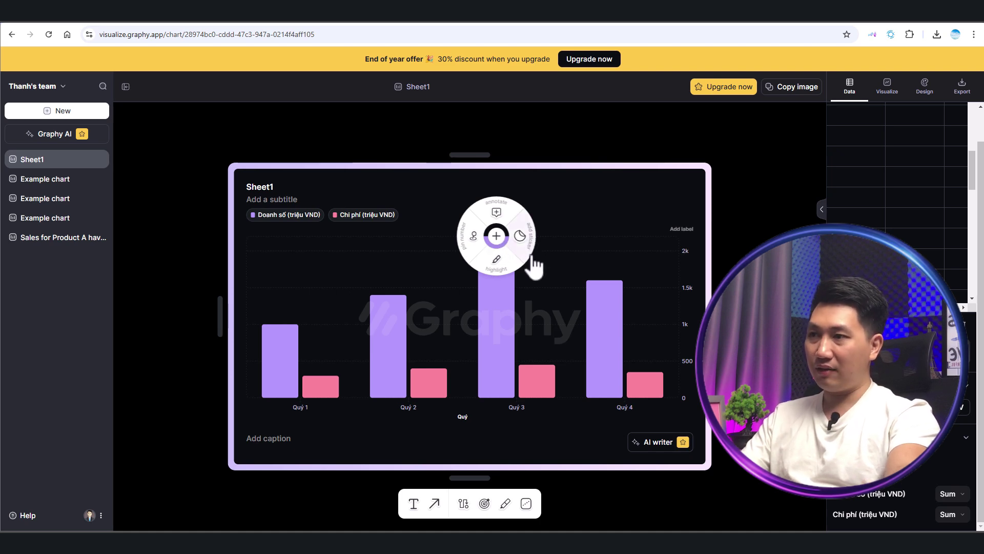
left_click(523, 238)
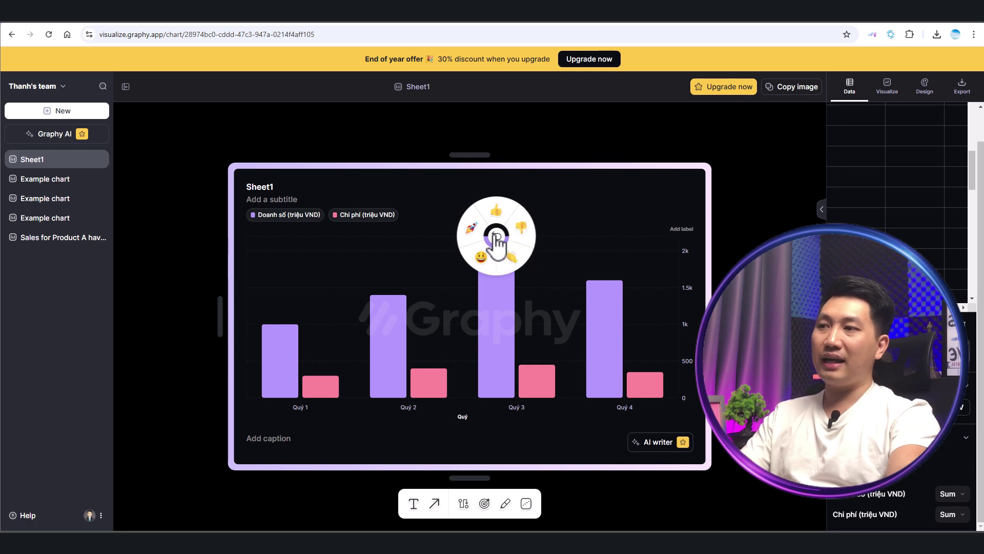
left_click(471, 227)
mouse_move(496, 338)
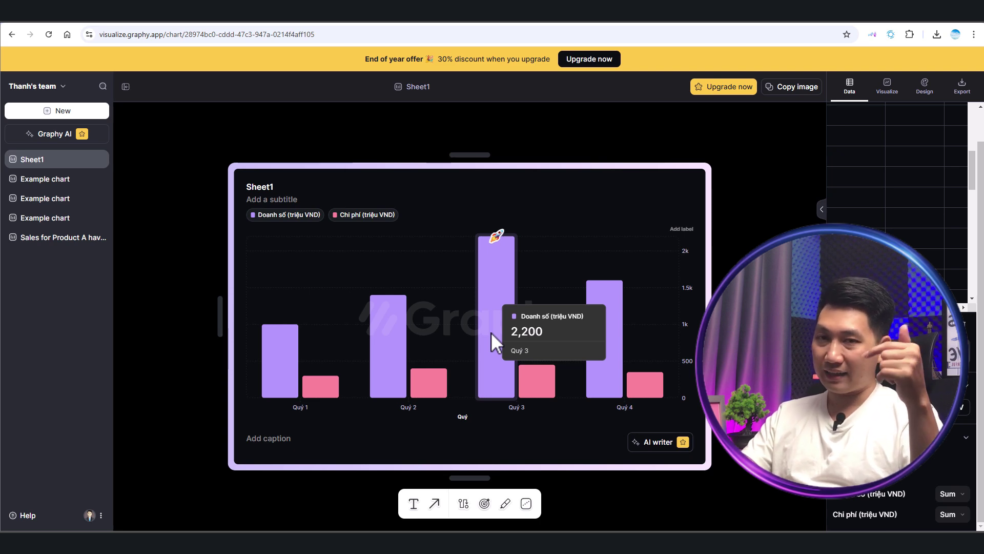
left_click(496, 237)
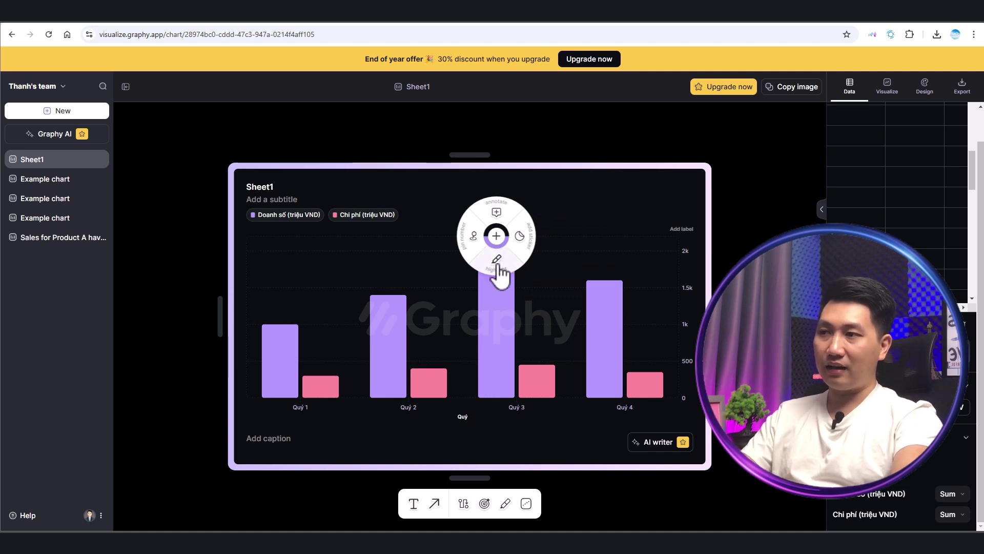
Highlight the Quý 3 bar, then remove the highlight and close the annotation menu
left_click(498, 238)
left_click(500, 242)
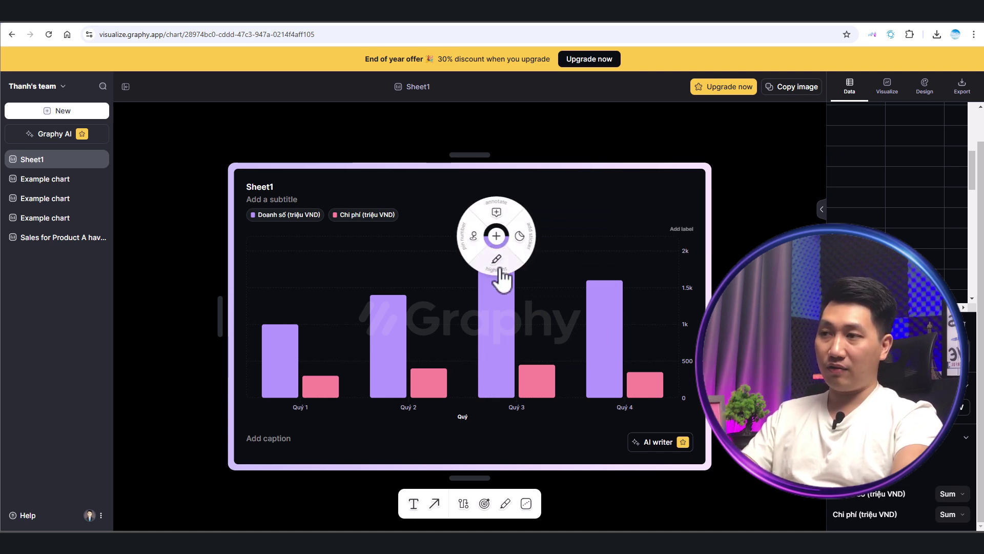
left_click(500, 270)
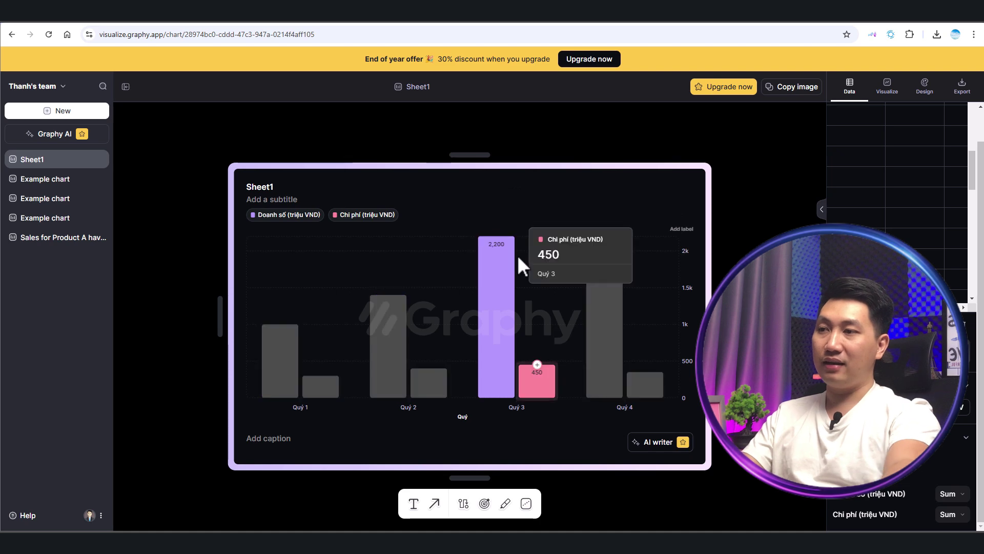
left_click(498, 237)
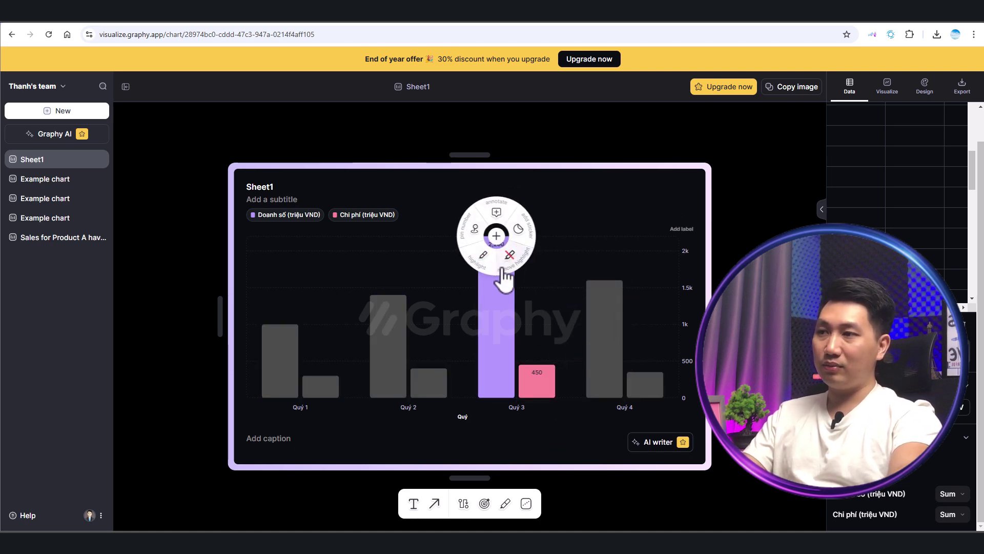
left_click(518, 262)
left_click(497, 244)
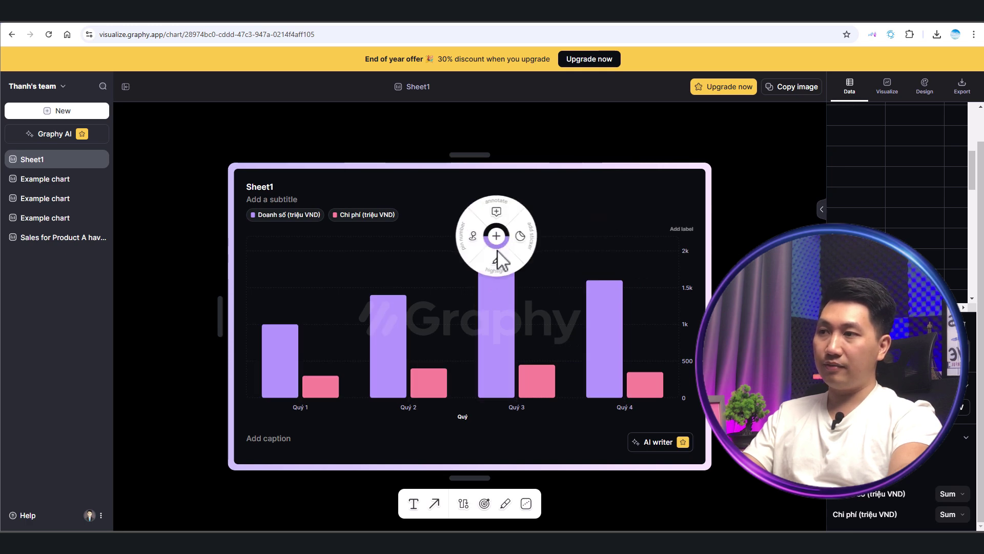
left_click(500, 221)
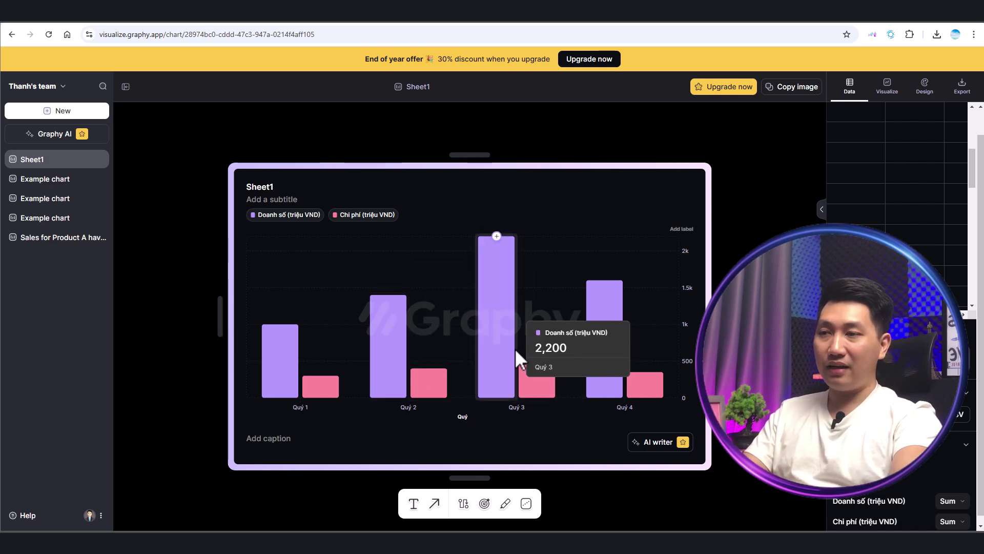
mouse_move(463, 504)
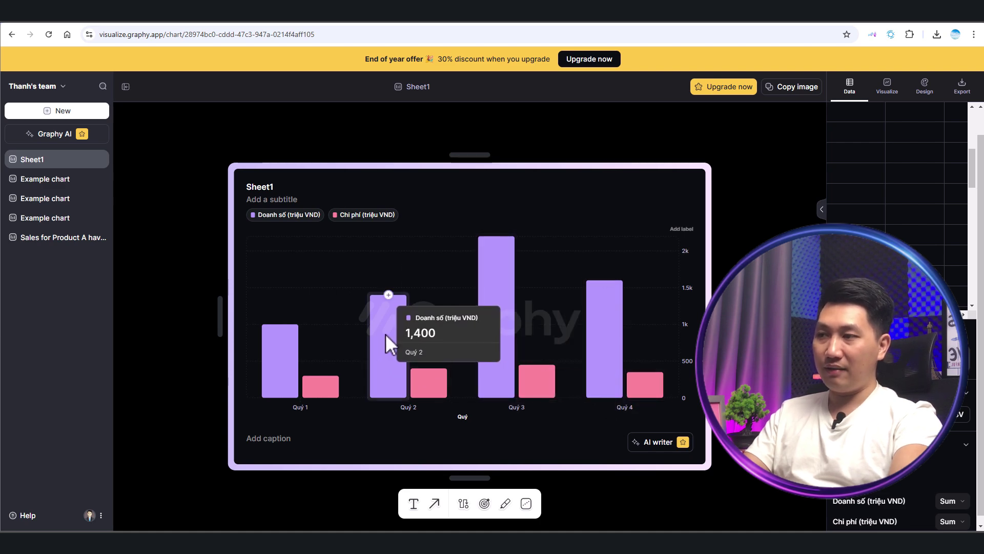
Add a difference arrow and position its ends on the Quý 3 and Quý 4 bars
left_click(464, 504)
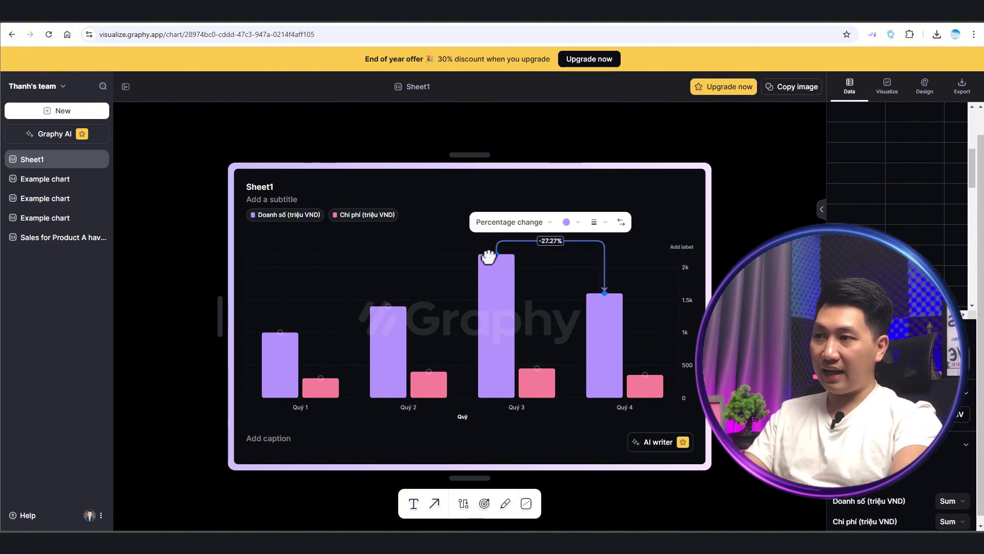
left_click_drag(488, 257, 388, 302)
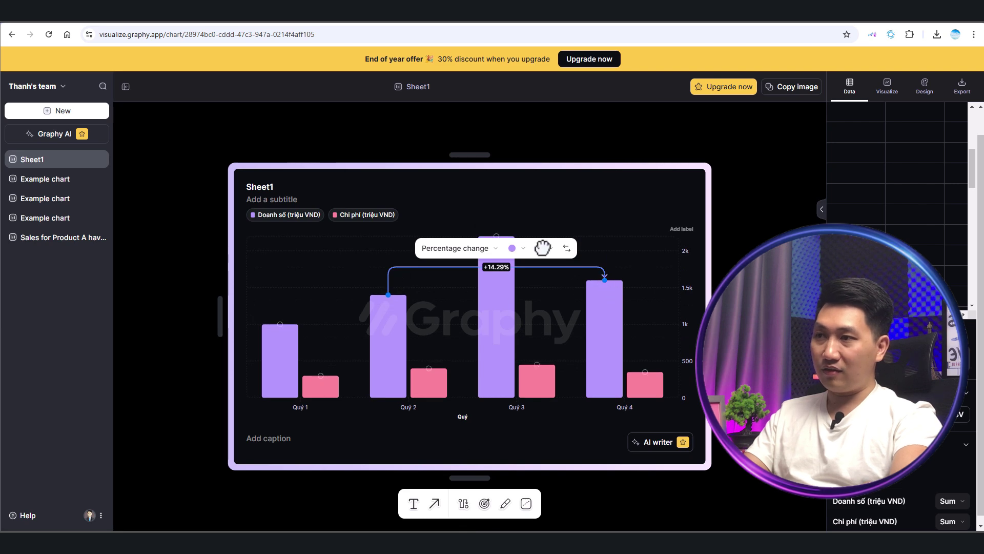
left_click_drag(605, 280, 494, 251)
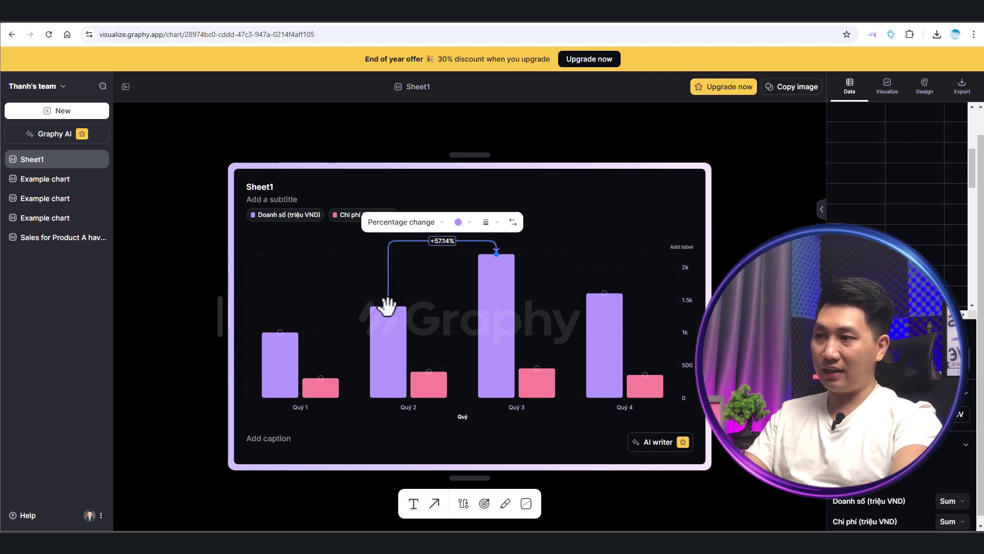
mouse_move(388, 307)
left_mouse_down()
mouse_move(281, 331)
mouse_move(379, 316)
left_mouse_up()
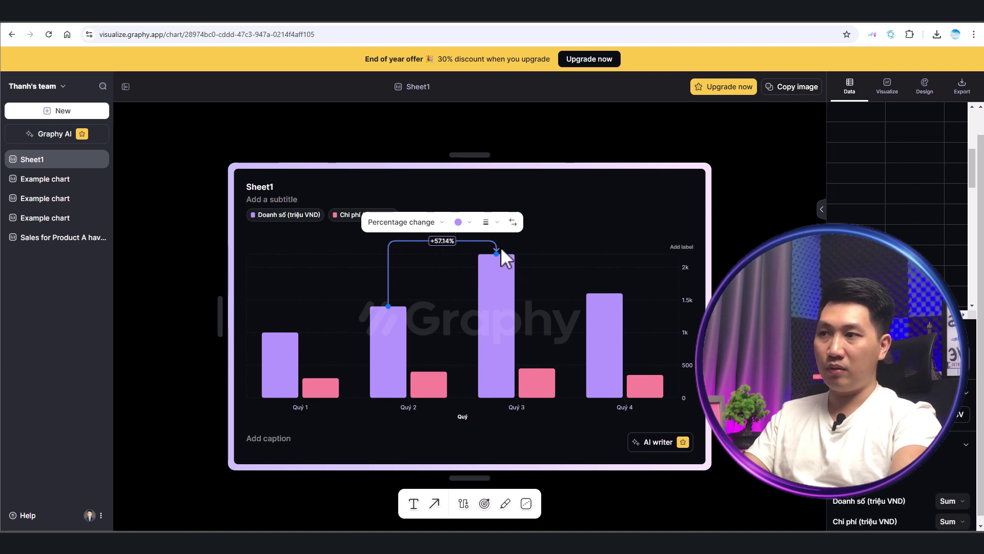
left_click_drag(499, 257, 576, 268)
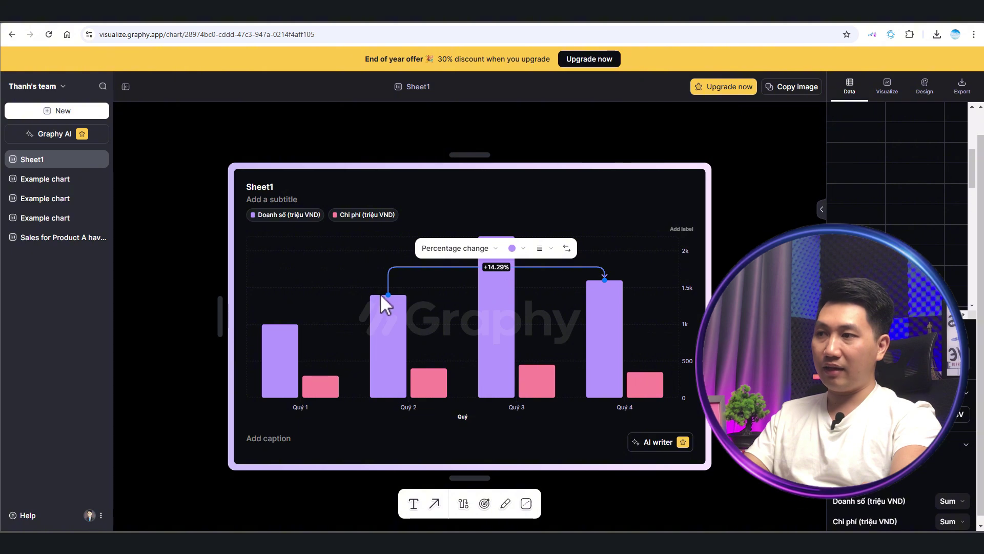
left_click_drag(388, 295, 492, 251)
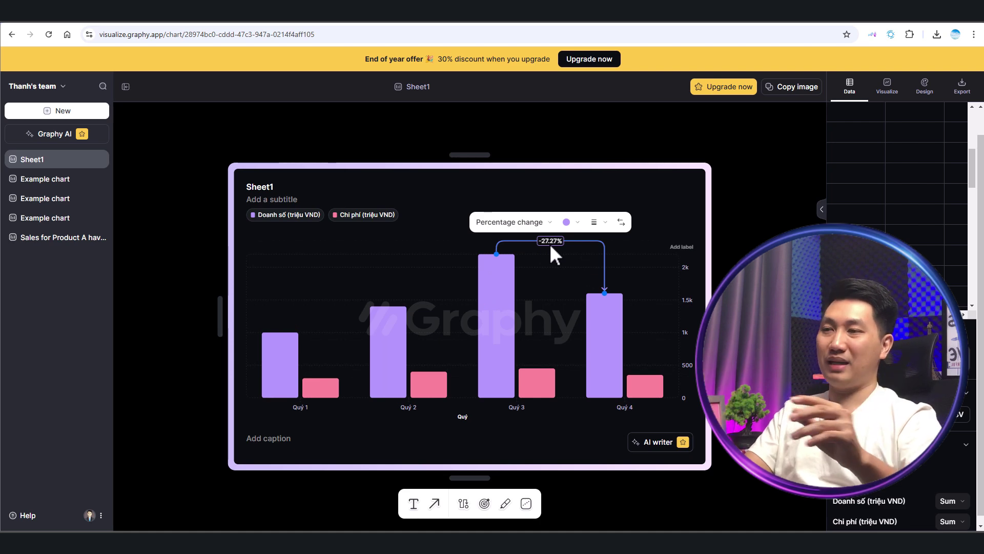
Make the arrow show the absolute −600 difference in red at larger size, and add a goal line
left_click(522, 225)
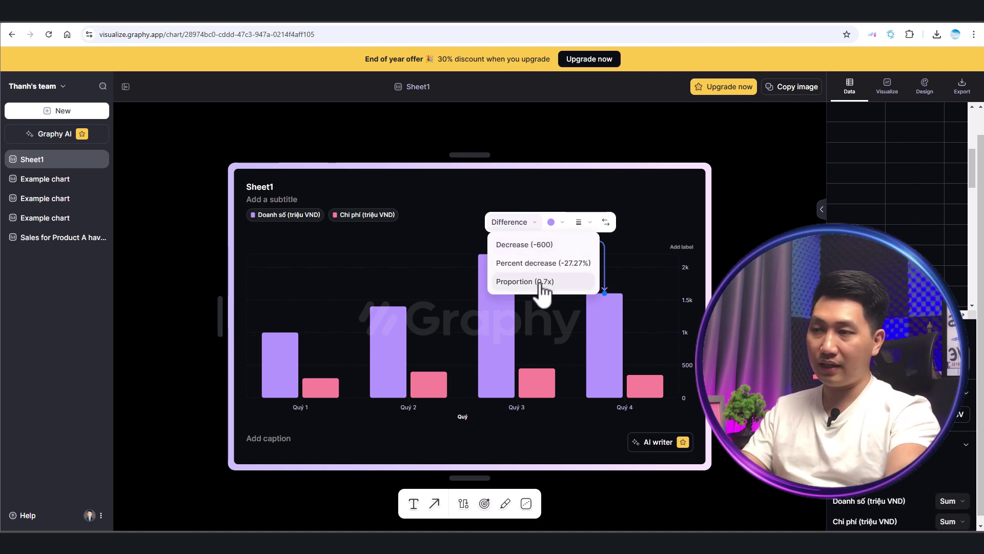
left_click(554, 222)
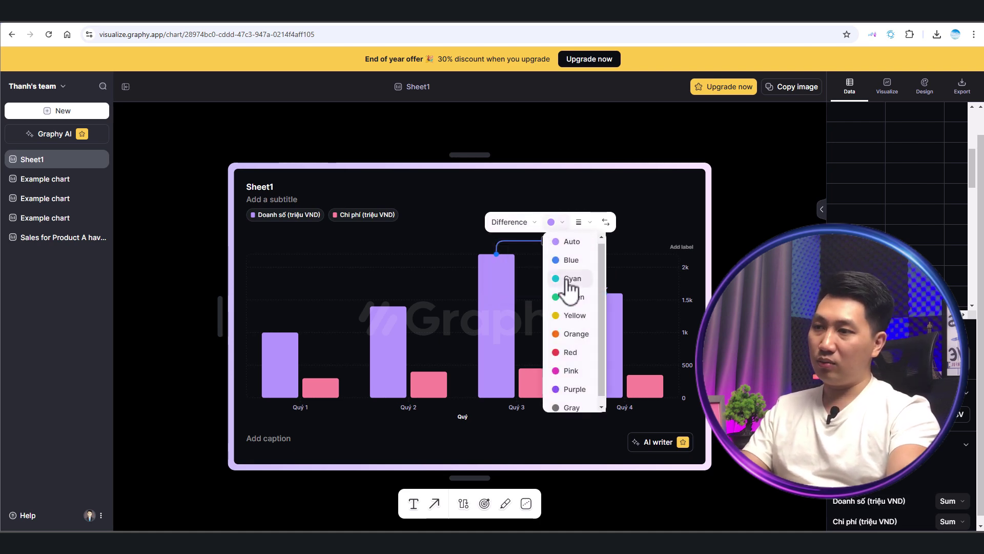
left_click(570, 352)
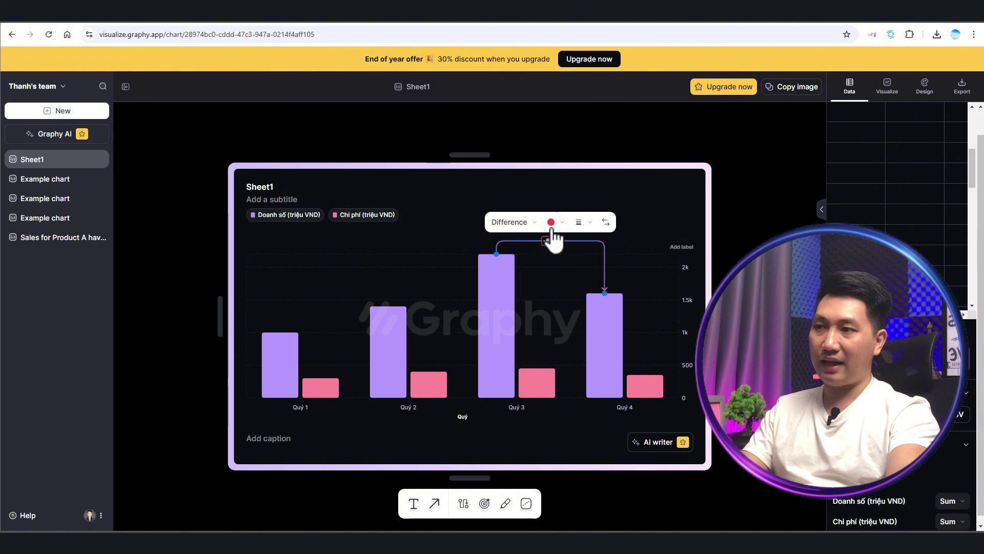
left_click(551, 222)
left_click(564, 351)
left_click(580, 222)
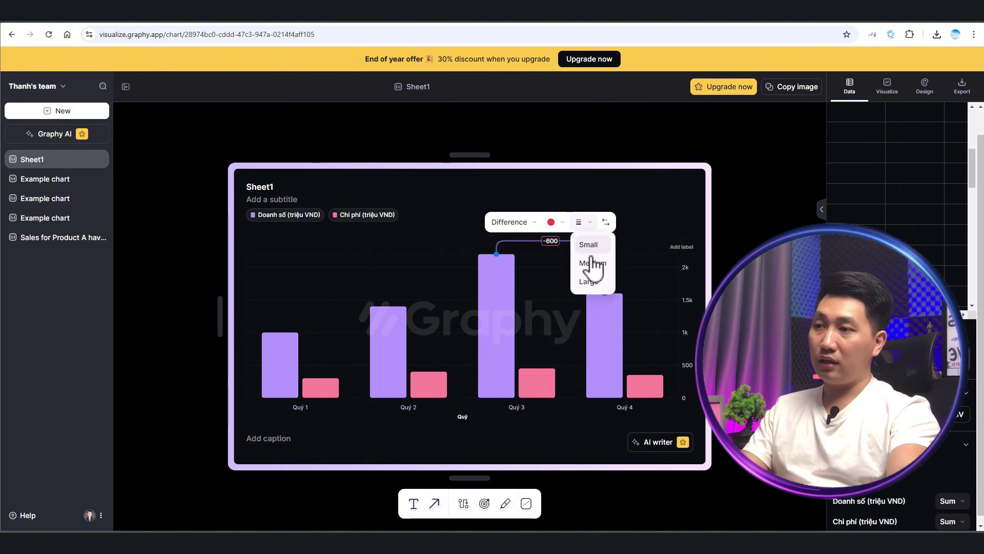
left_click(589, 268)
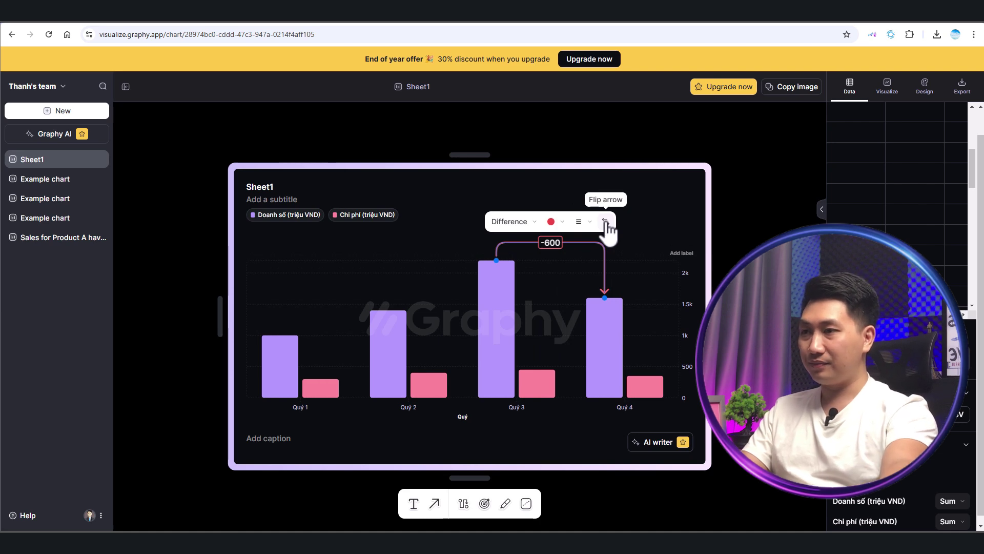
key("g")
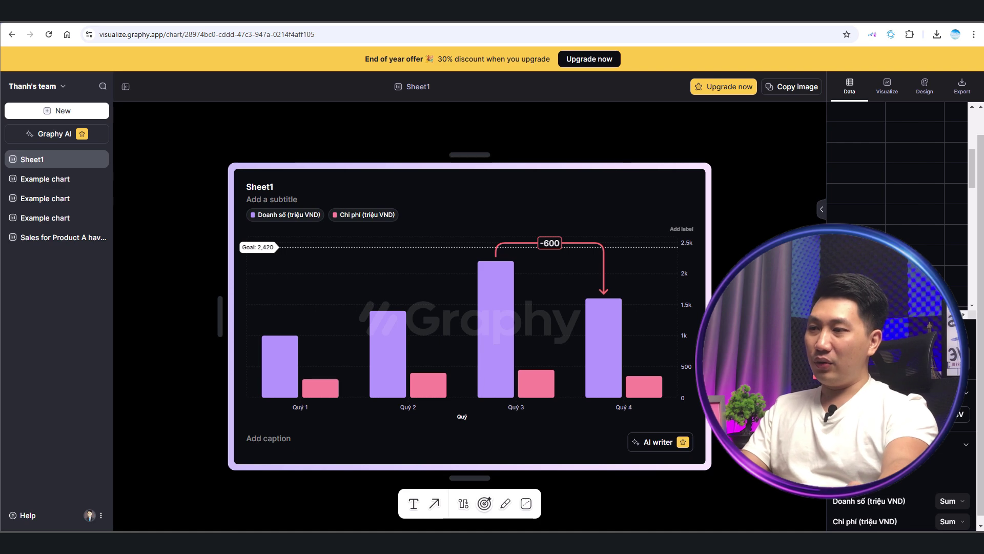
Label the goal line KPI with a goal value of 2000, then copy the chart image
left_click(484, 503)
type("K")
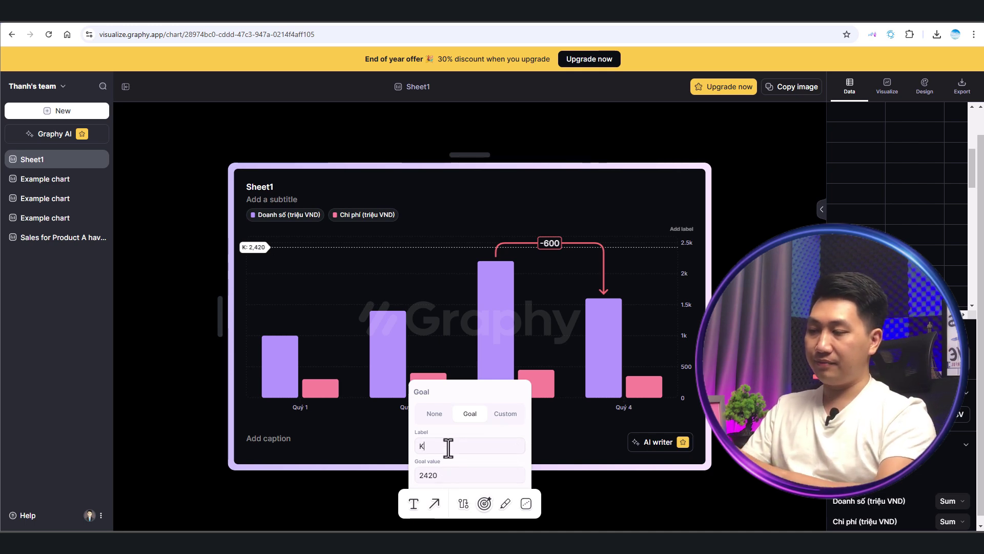
type("PI")
double_click(429, 476)
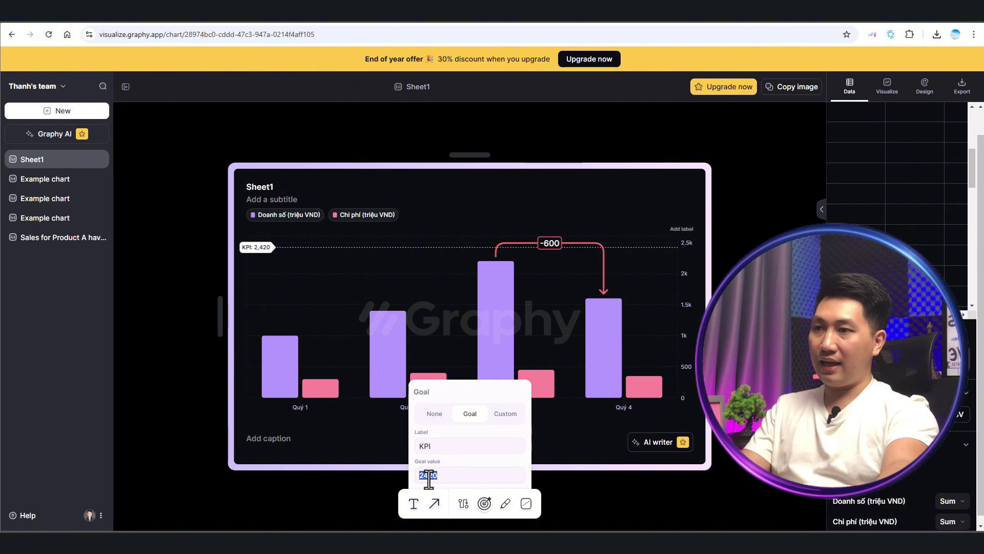
type("2")
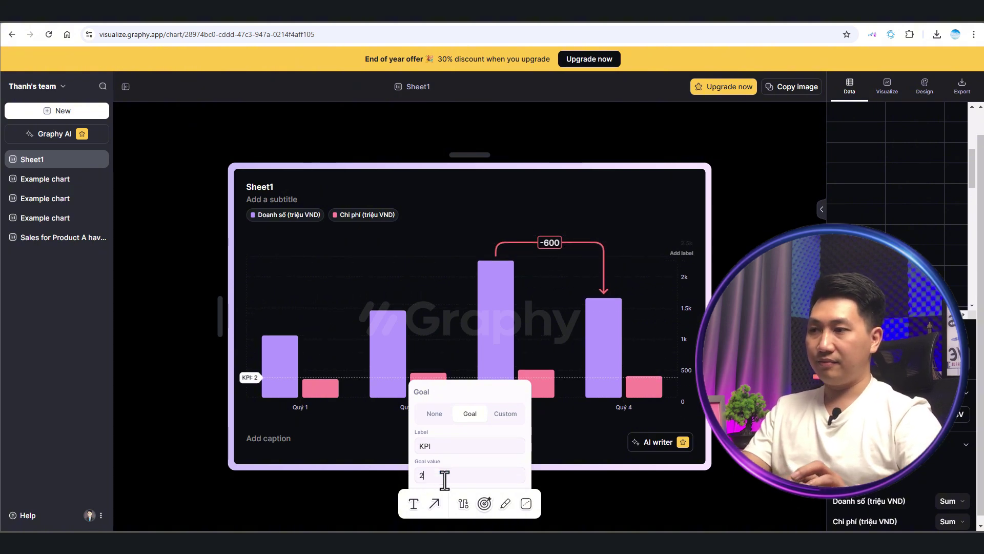
type("000")
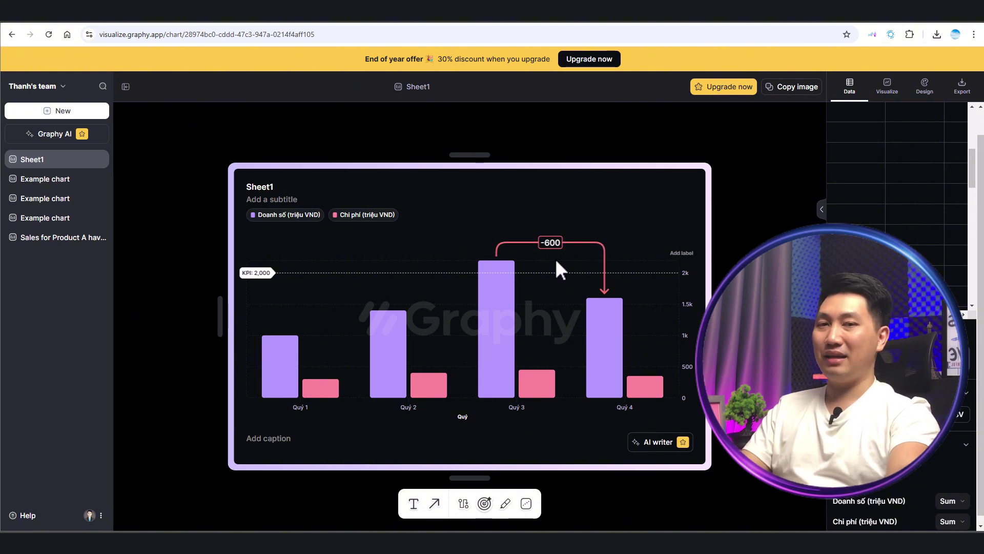
key("ctrl+c")
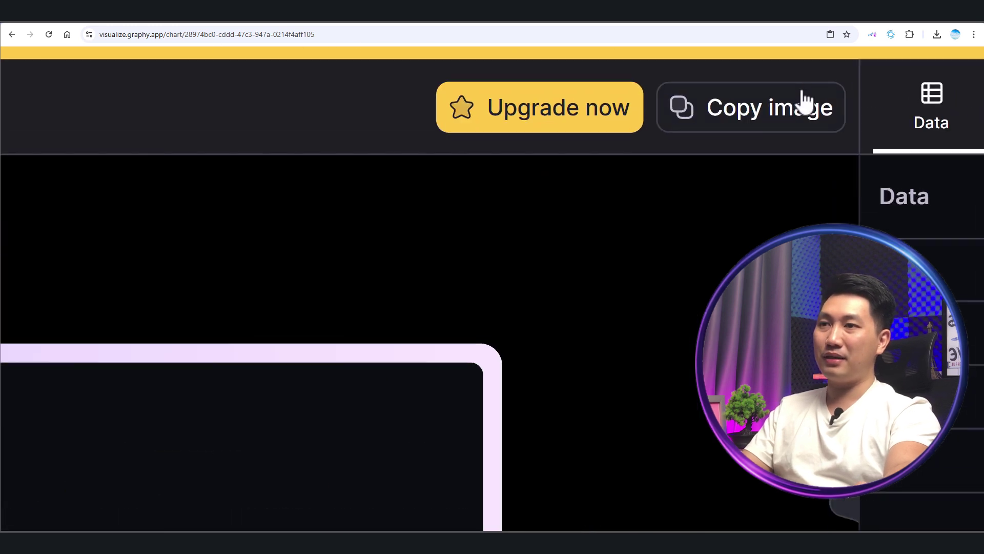
Try landscape, 600x600 and ultrawide export sizes, download the PNG, view it, then return to the editor
left_click(793, 88)
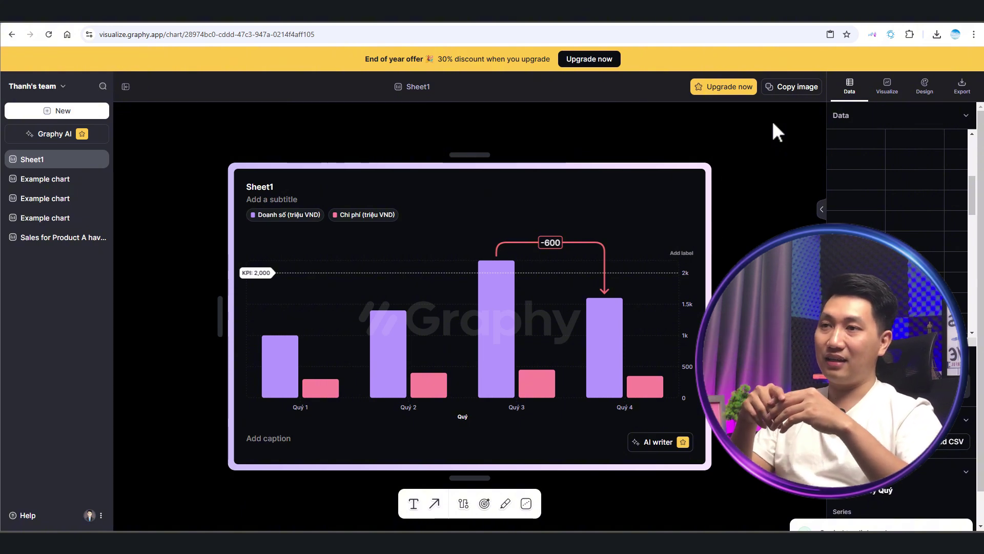
left_click(962, 86)
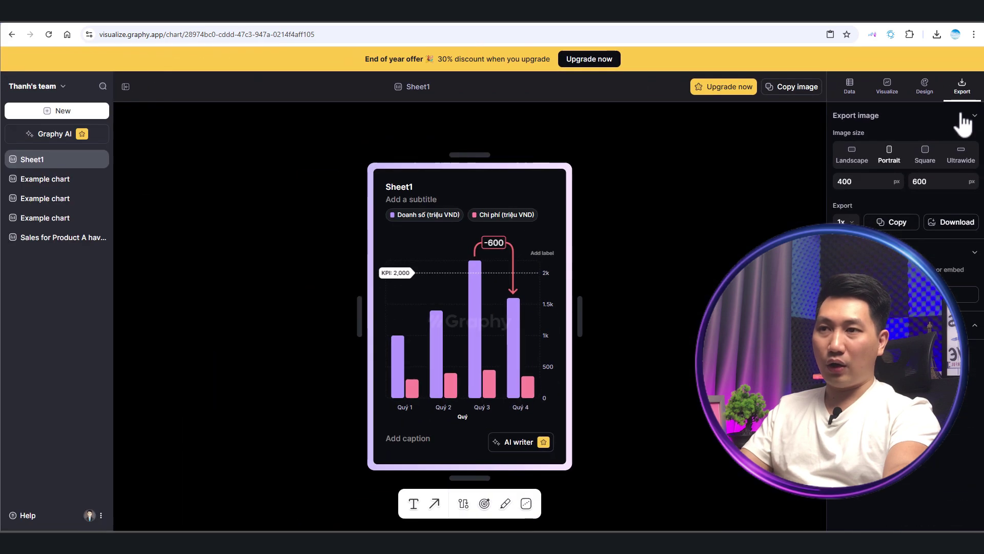
left_click(863, 160)
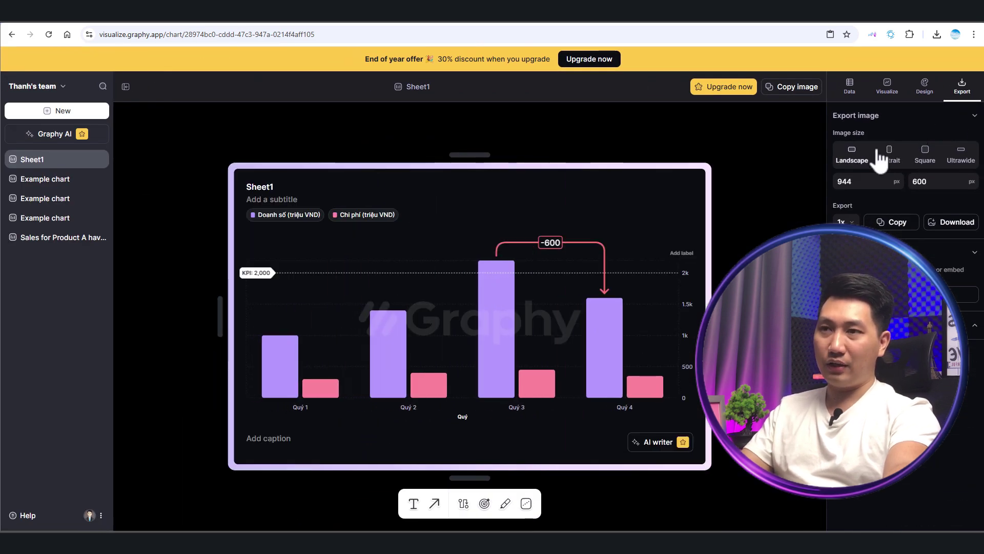
left_click(889, 156)
left_click(929, 163)
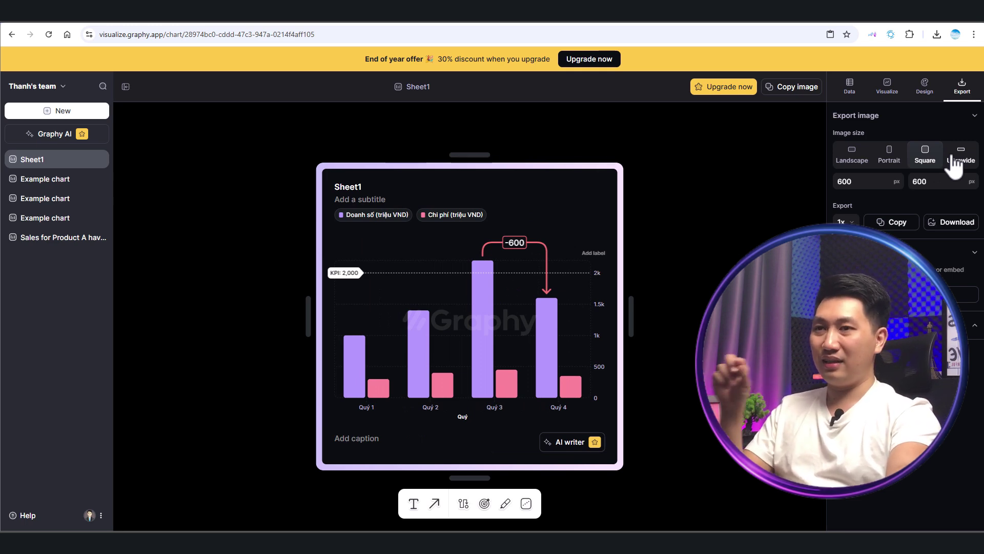
left_click(954, 166)
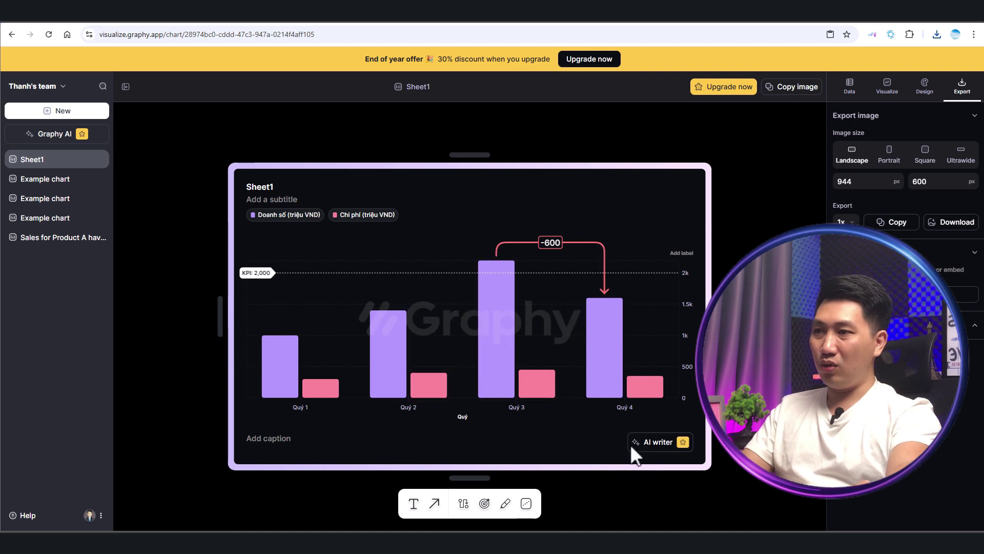
key("ctrl+Tab")
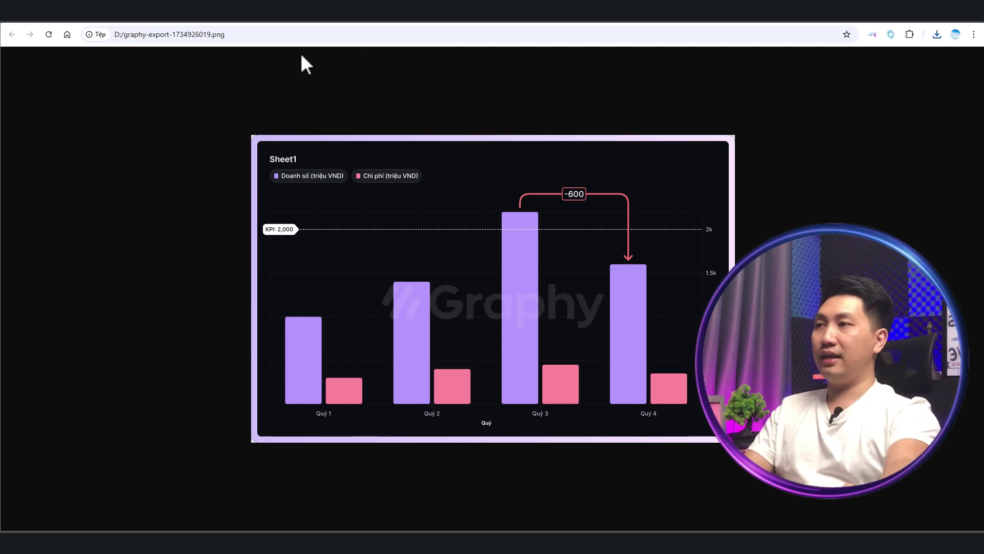
left_click(310, 21)
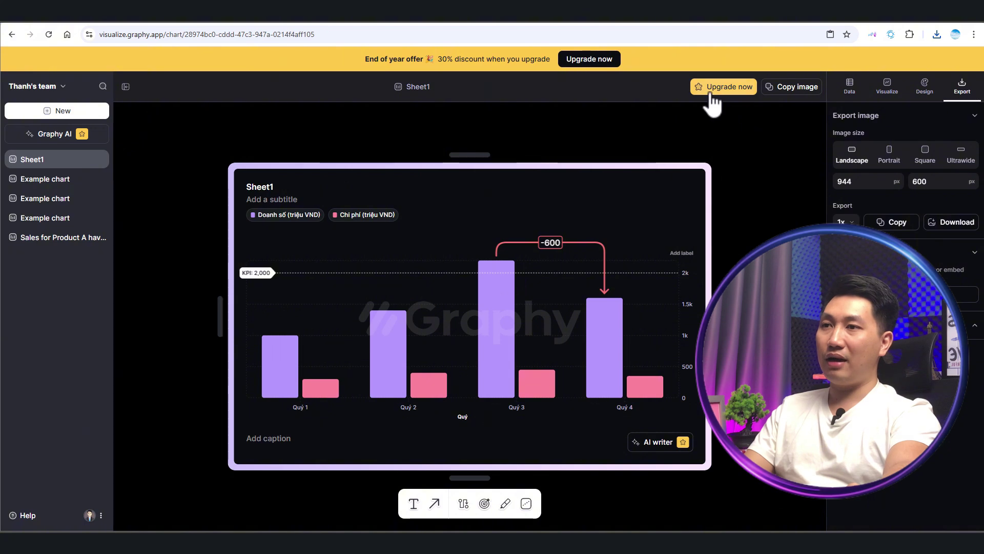
left_click(736, 88)
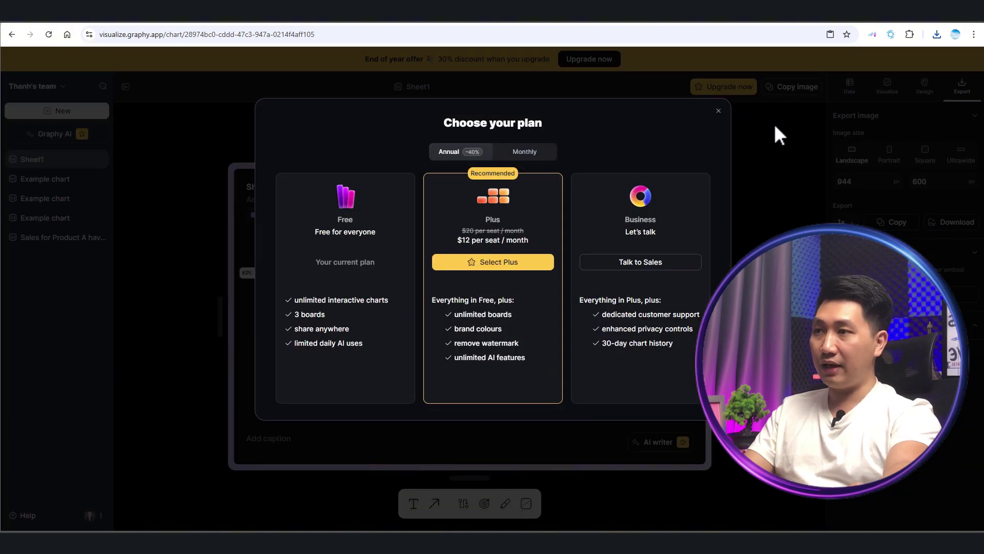
left_click(524, 151)
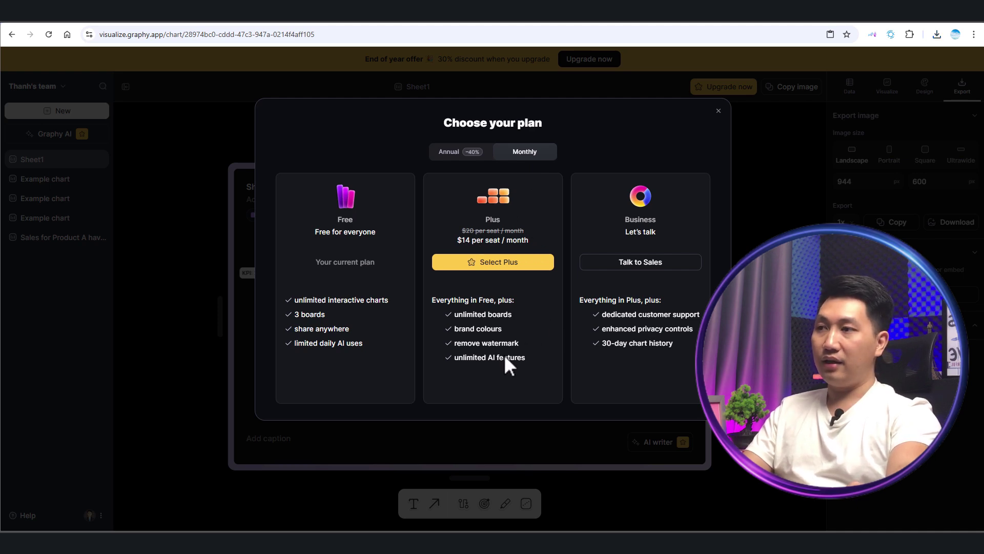
left_click(457, 156)
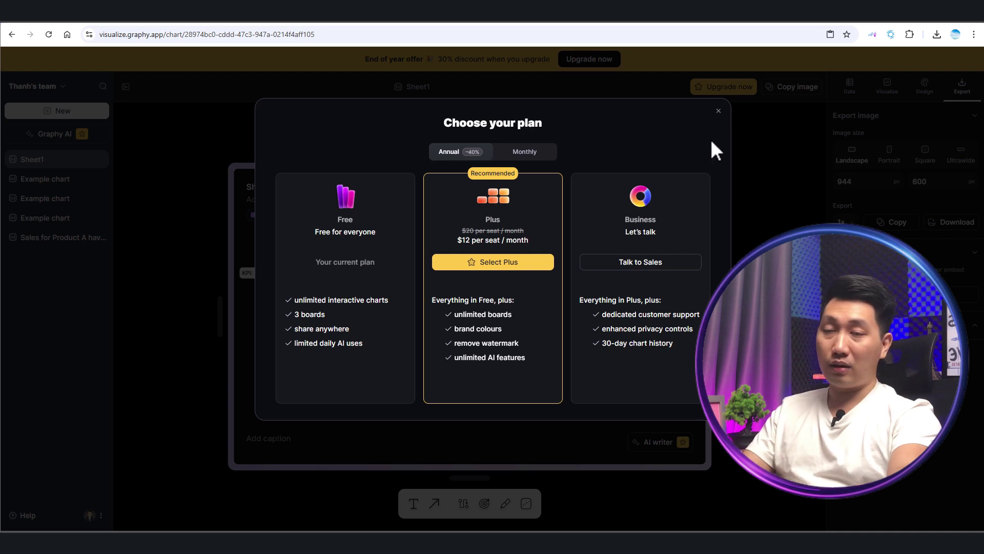
left_click(718, 111)
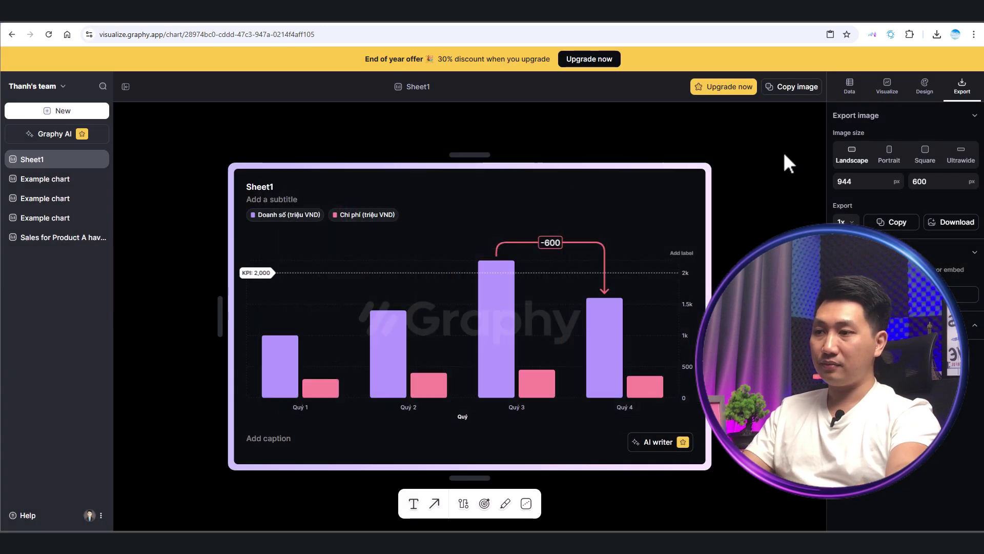
Start a new example chart with a percentage-change annotation from May to October
left_click(71, 111)
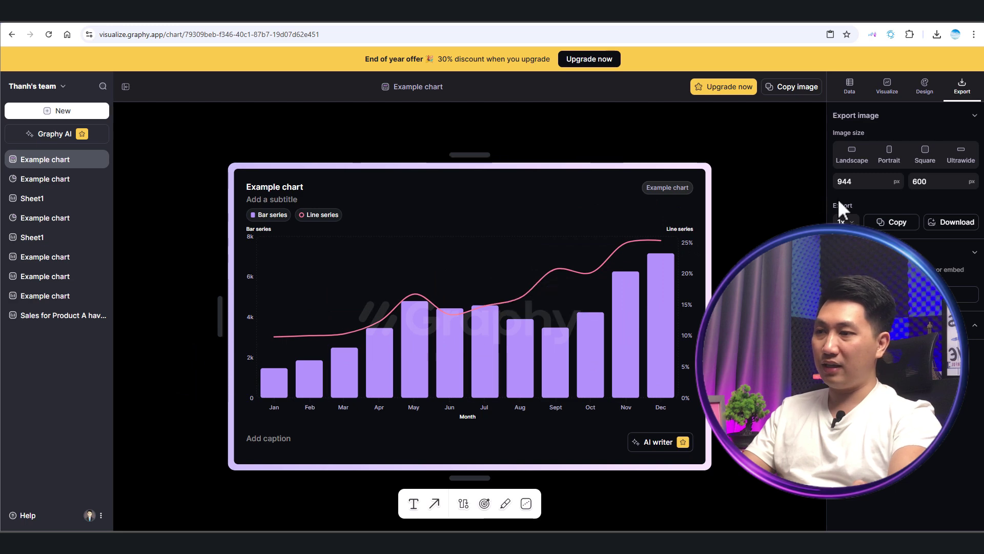
left_click(463, 505)
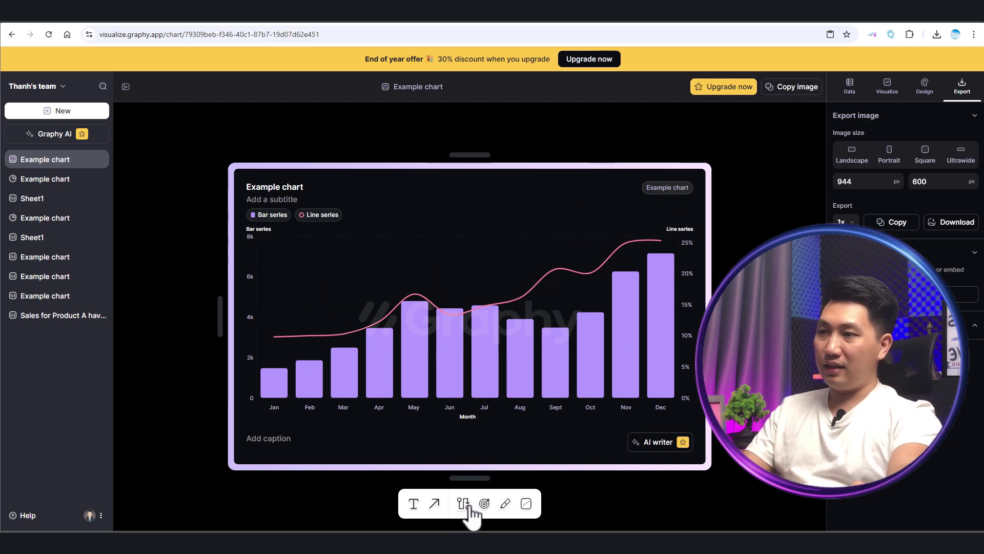
left_click_drag(626, 271, 415, 295)
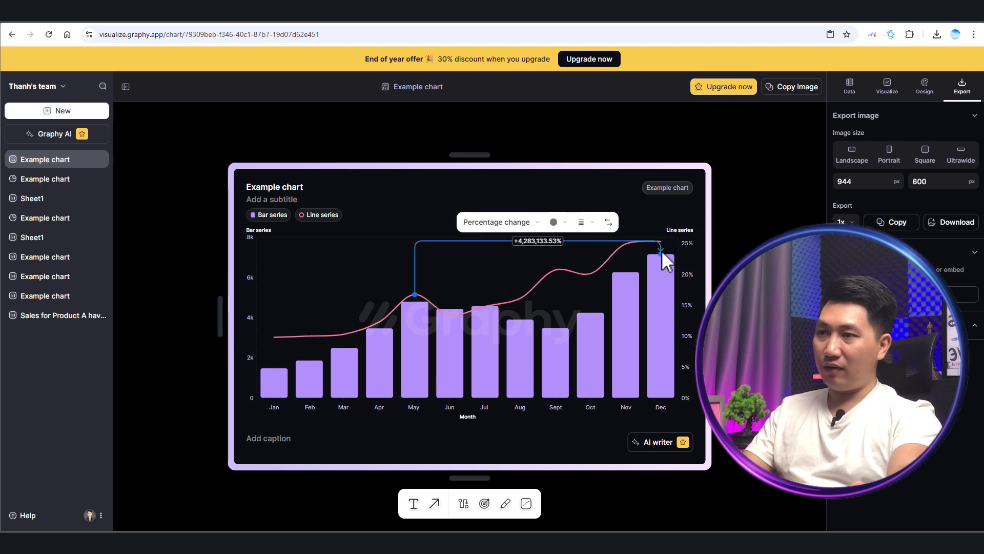
left_click_drag(625, 257, 588, 280)
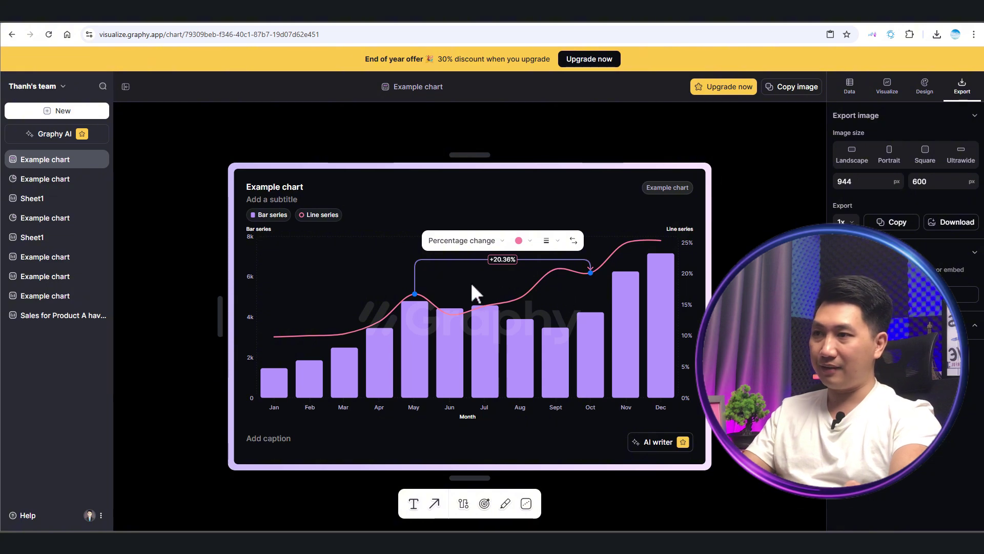
left_click(606, 341)
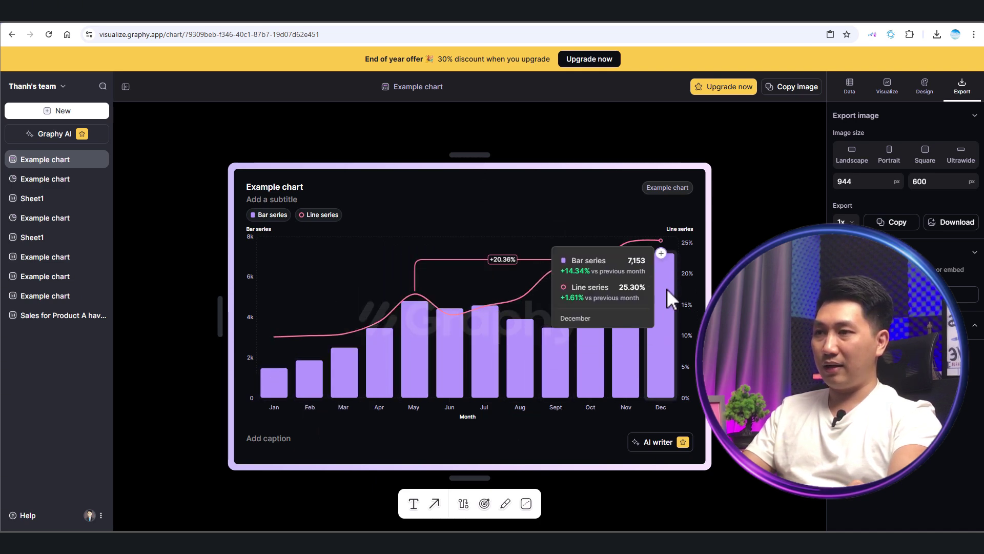
Put a smiley sticker on December and a thumbs-down sticker on January
left_click(661, 253)
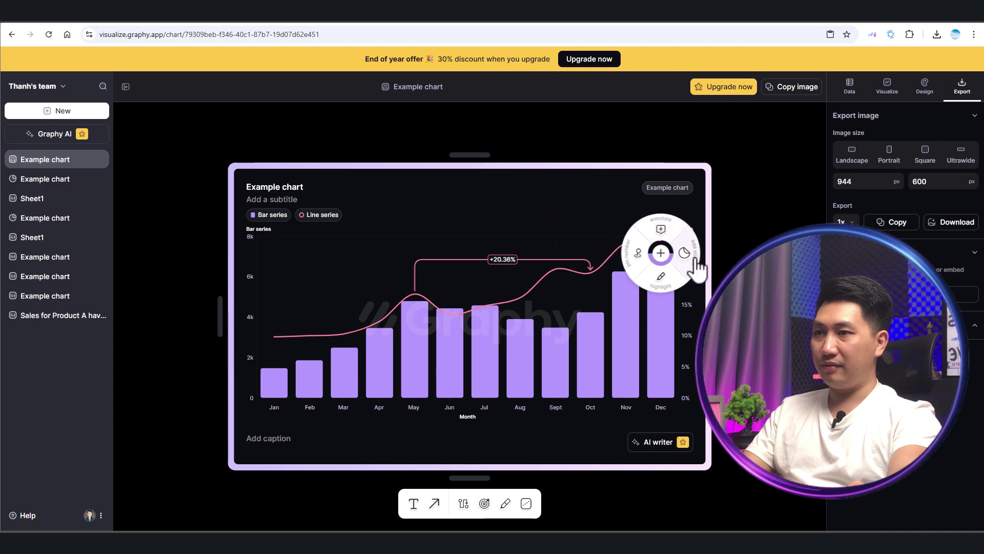
left_click(684, 254)
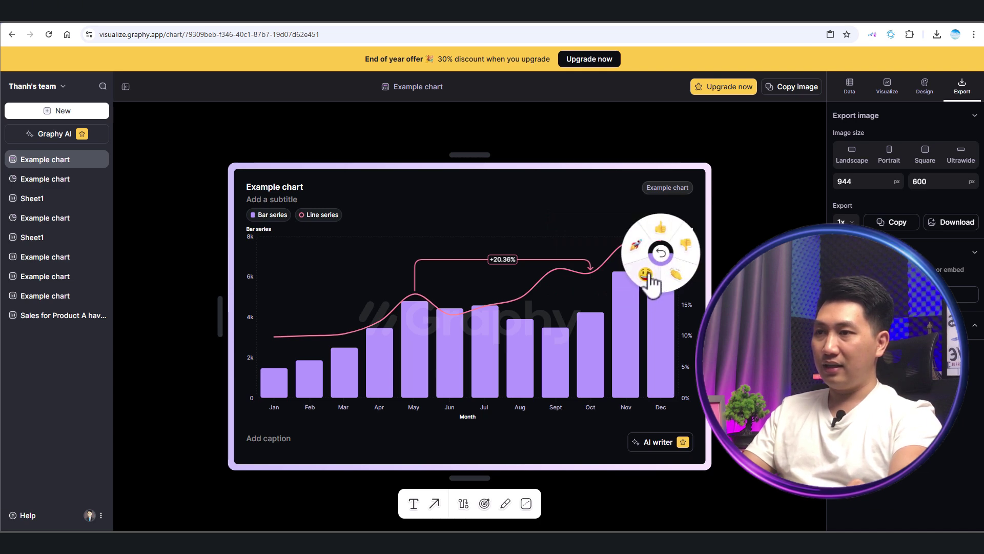
left_click(647, 275)
left_click(450, 314)
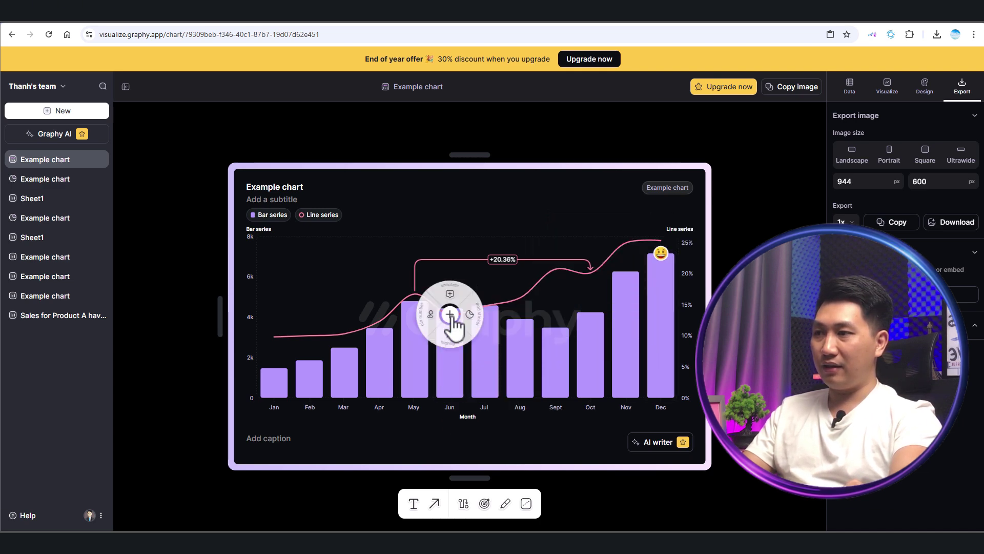
left_click(274, 368)
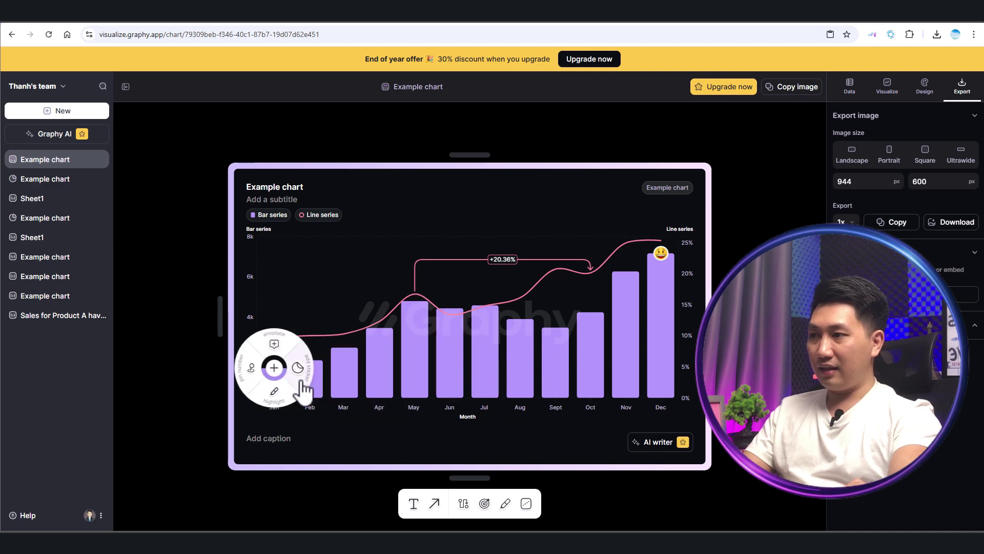
left_click(298, 367)
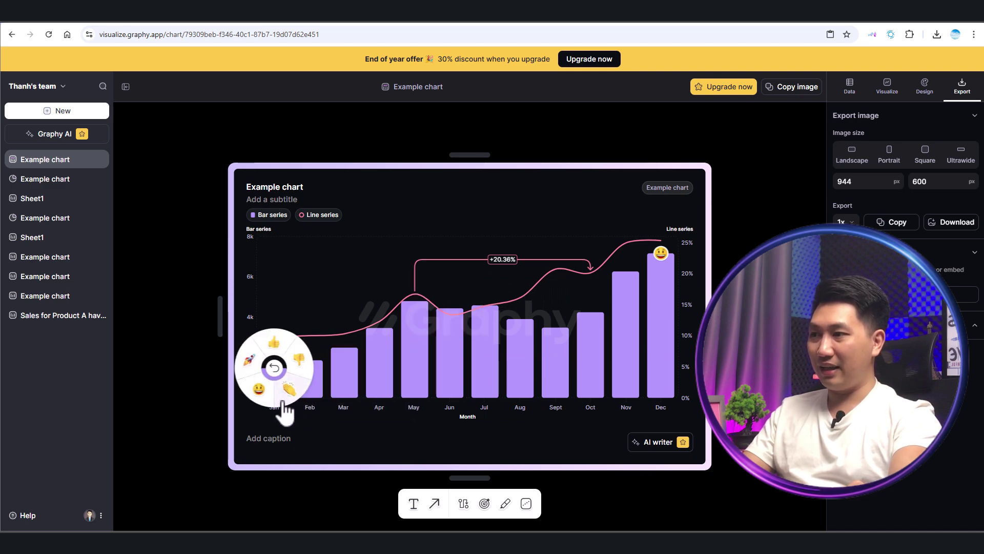
left_click(300, 361)
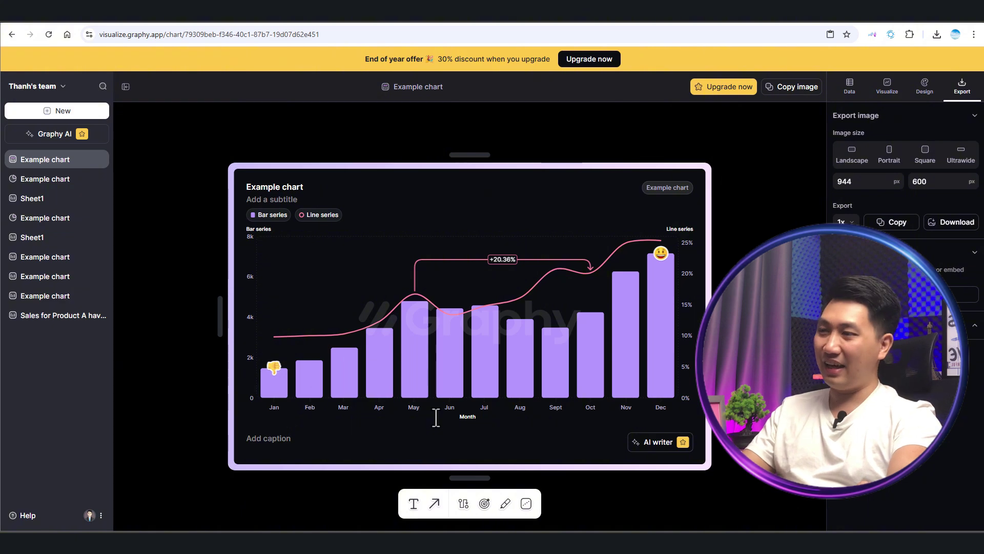
Highlight the Sept bar on its own
left_click(449, 317)
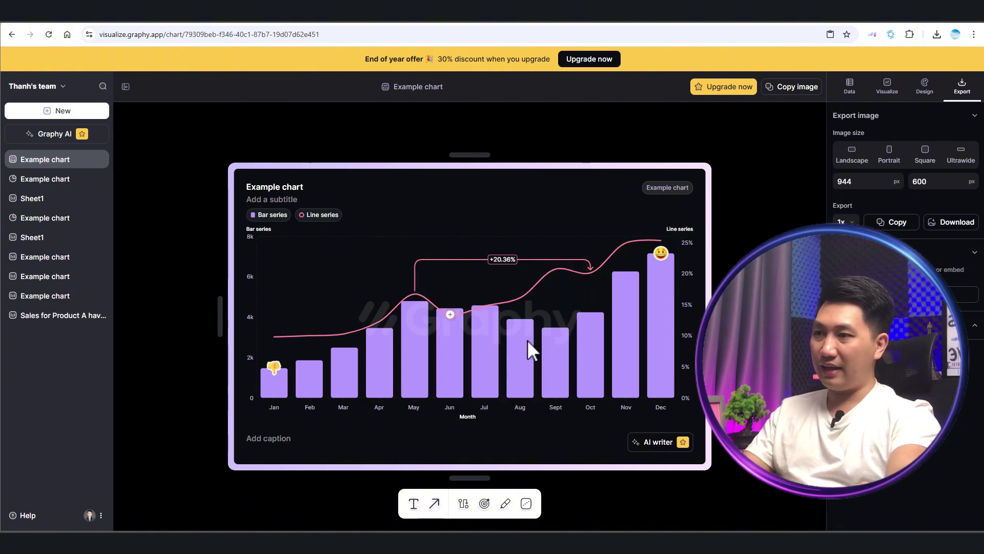
left_click(555, 331)
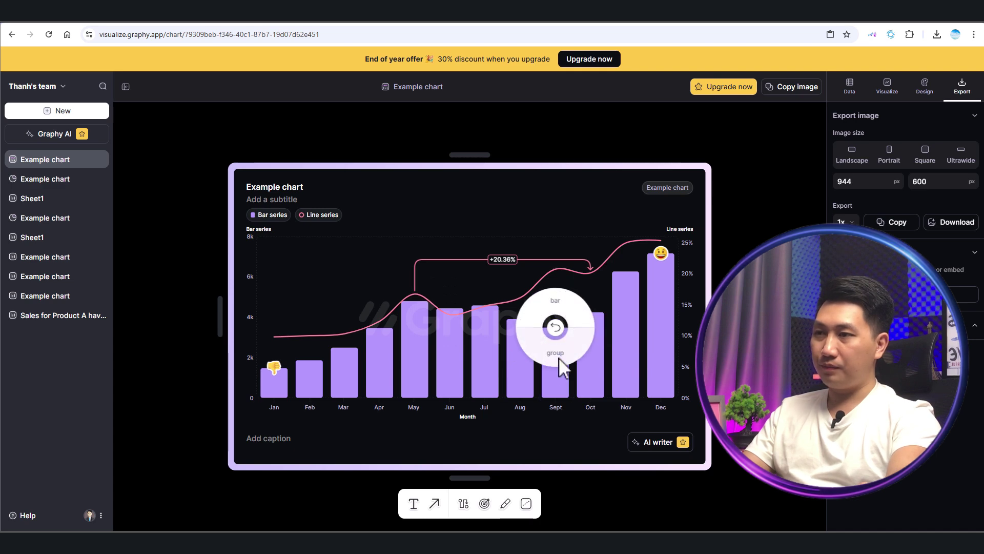
left_click(555, 304)
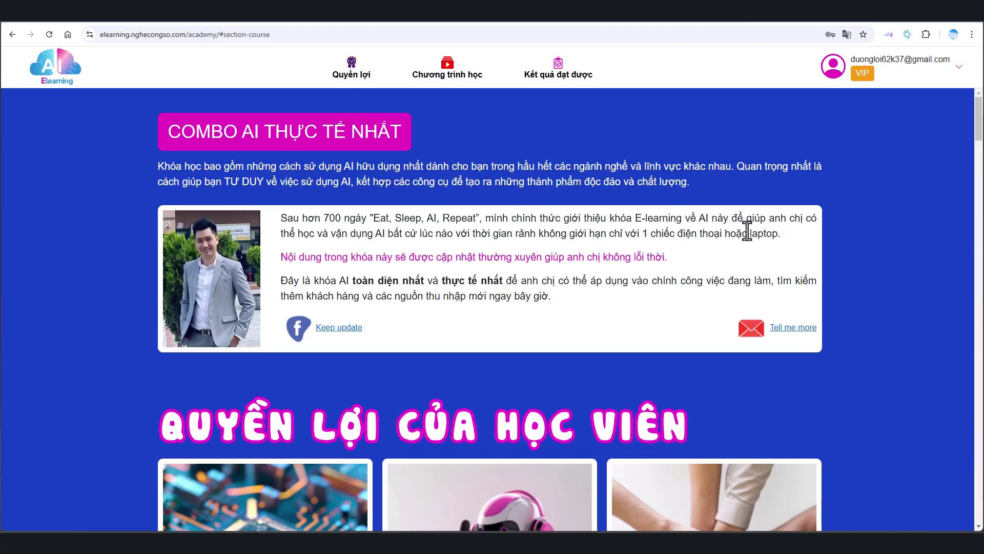
scroll(747, 230, "down", 3)
scroll(748, 229, "down", 5)
scroll(747, 231, "down", 5)
scroll(747, 233, "down", 3)
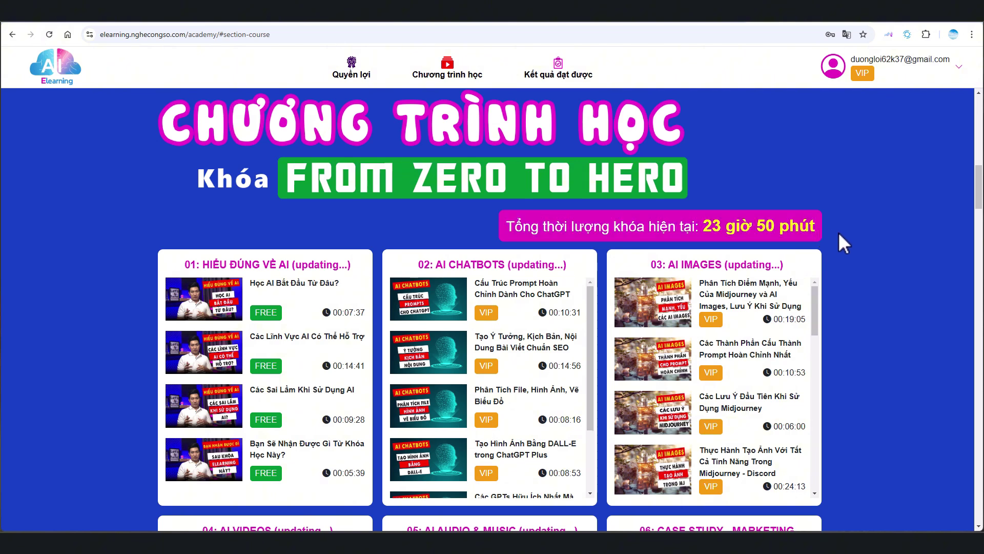
scroll(838, 231, "down", 2)
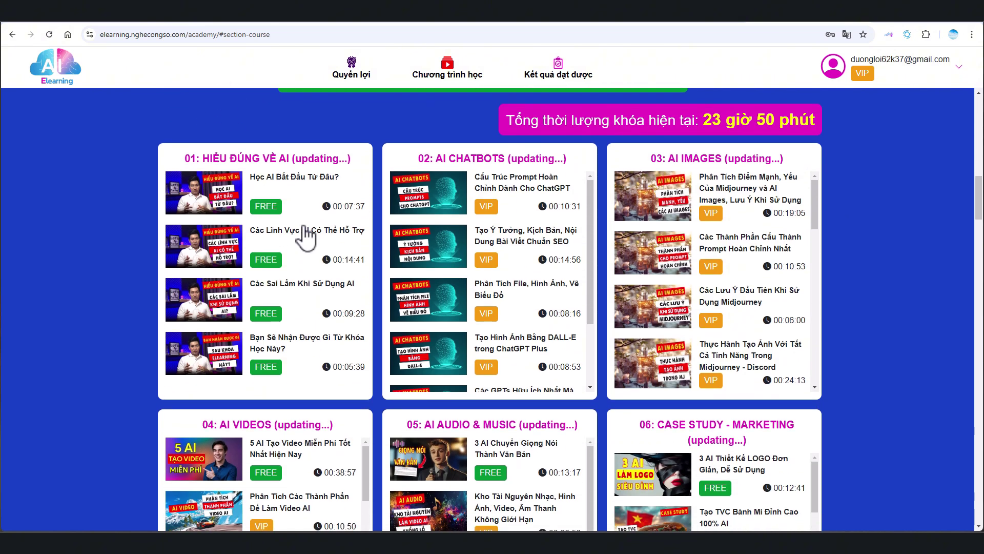
scroll(307, 236, "down", 1)
scroll(681, 234, "down", 4)
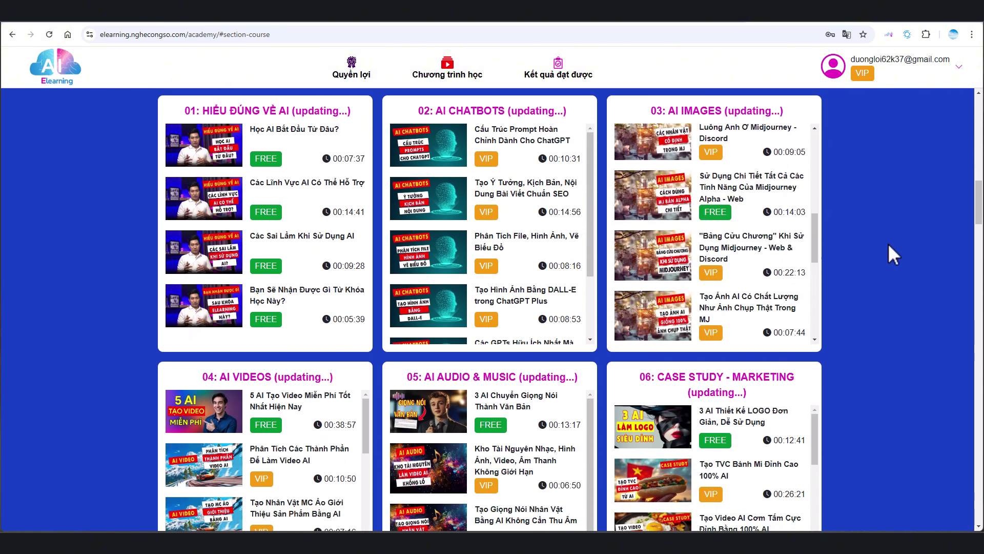
scroll(911, 315, "down", 5)
scroll(909, 316, "down", 2)
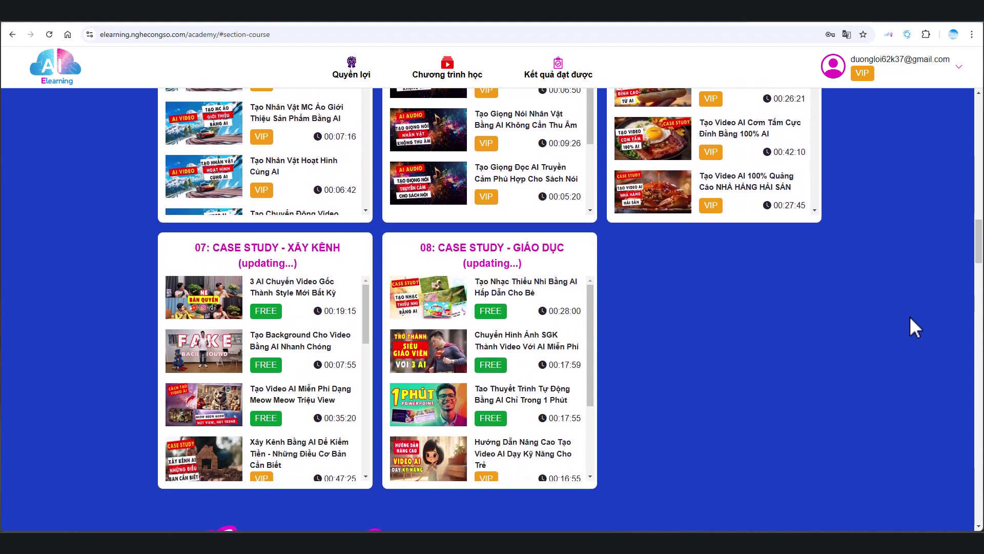
scroll(482, 264, "down", 1)
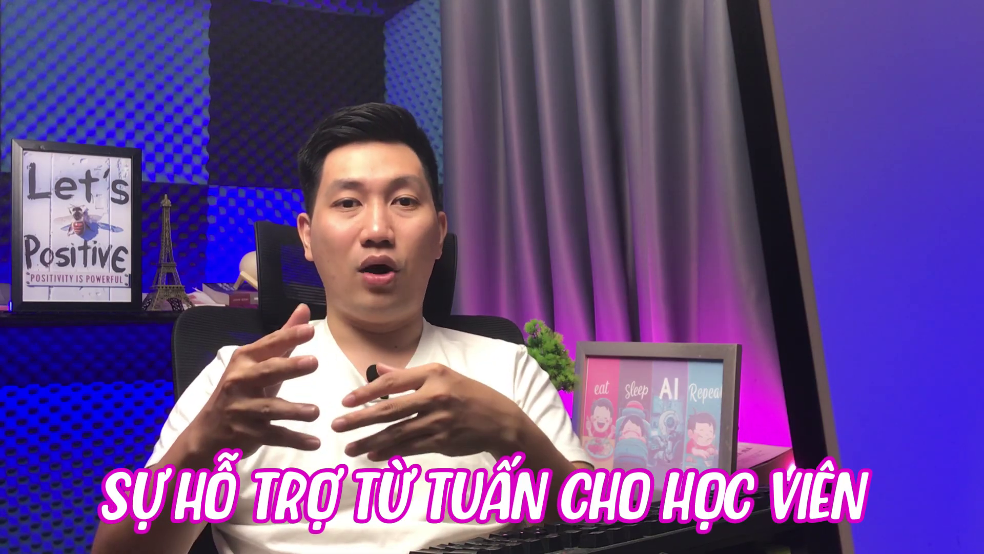